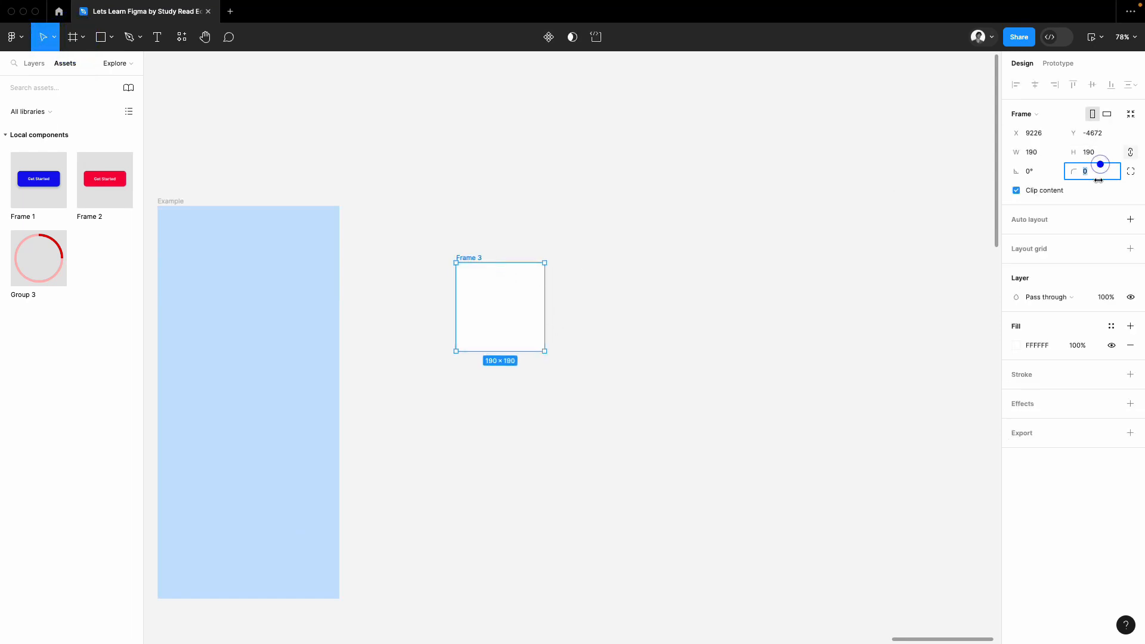
# Set Frame 3's corner radius to 150 and move the frame farther away from the Example frame
pyautogui.write('10')
pyautogui.press('Return')
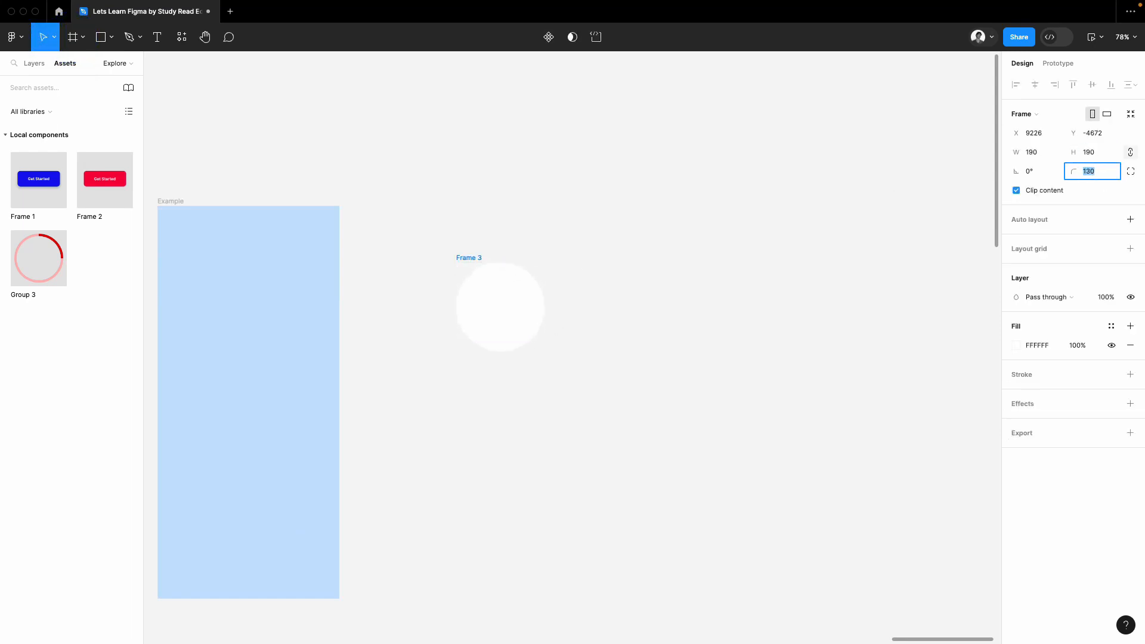
pyautogui.hotkey('shift', 'Up')
pyautogui.hotkey('shift', 'Up')
pyautogui.scroll(5, 449, 253)
pyautogui.moveTo(462, 284); pyautogui.dragTo(793, 215)
pyautogui.click(585, 179)
# Draw a rectangle about 858 by 224 px beside the circular Frame 3 and align it vertically with the circle
pyautogui.scroll(-4, 424, 146)
pyautogui.click(101, 37)
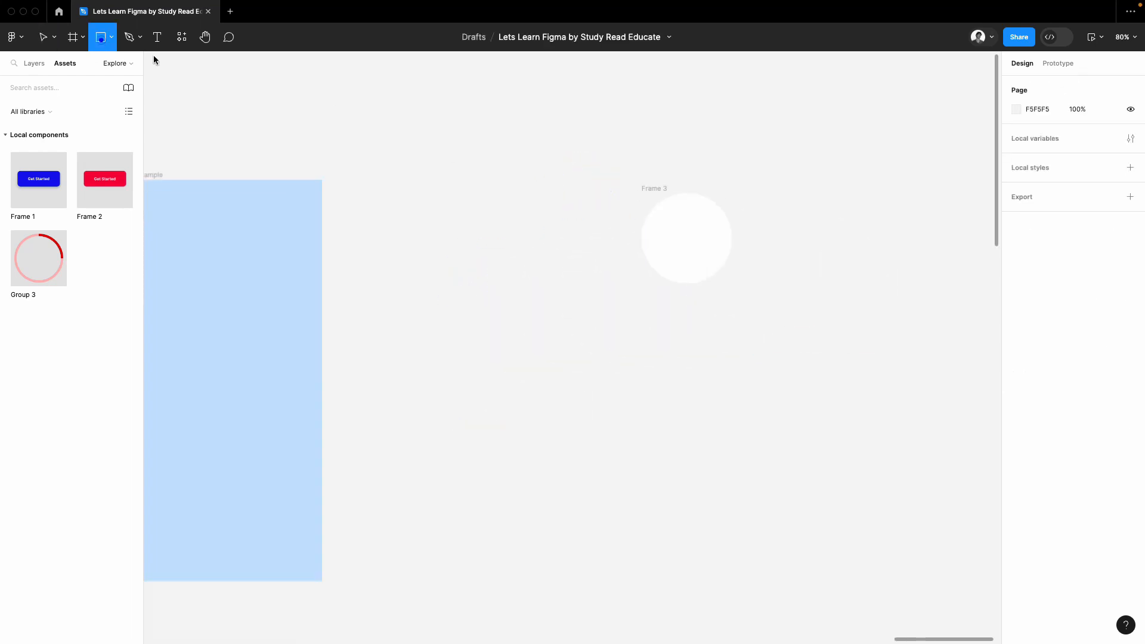
pyautogui.hscroll(3, 588, 184)
pyautogui.moveTo(566, 177)
pyautogui.mouseDown()
pyautogui.moveTo(739, 288)
pyautogui.moveTo(982, 287)
pyautogui.mouseUp()
pyautogui.moveTo(767, 232); pyautogui.dragTo(770, 241)
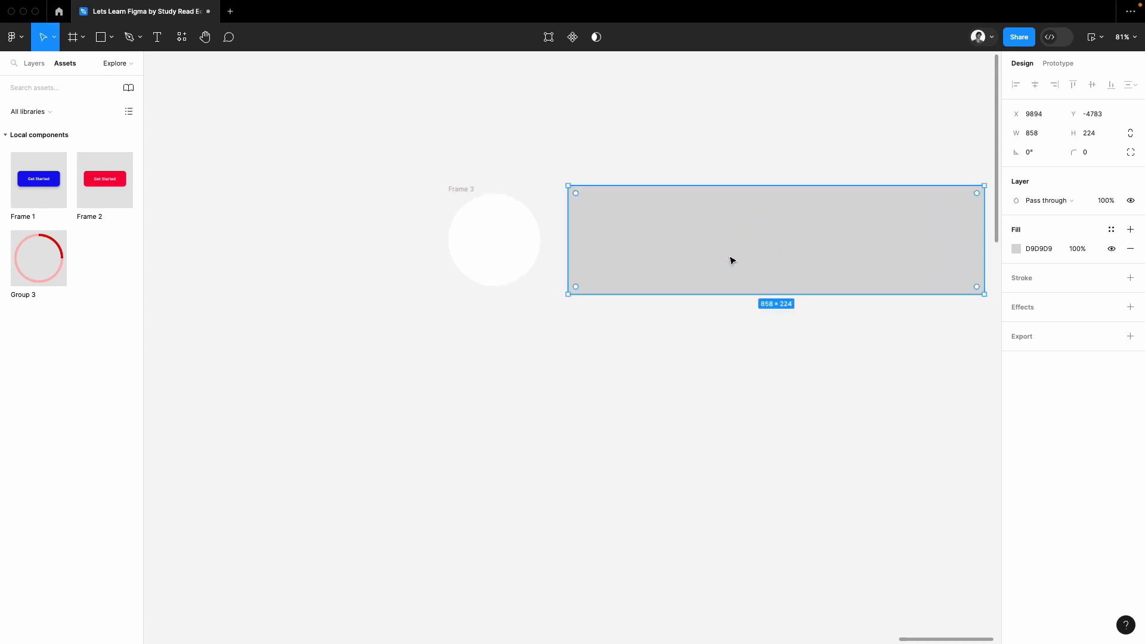
# Enlarge the rectangle to about 1138 px wide and 240 px high
pyautogui.moveTo(616, 294); pyautogui.dragTo(620, 300)
pyautogui.scroll(5, 625, 306)
pyautogui.hscroll(4, 506, 247)
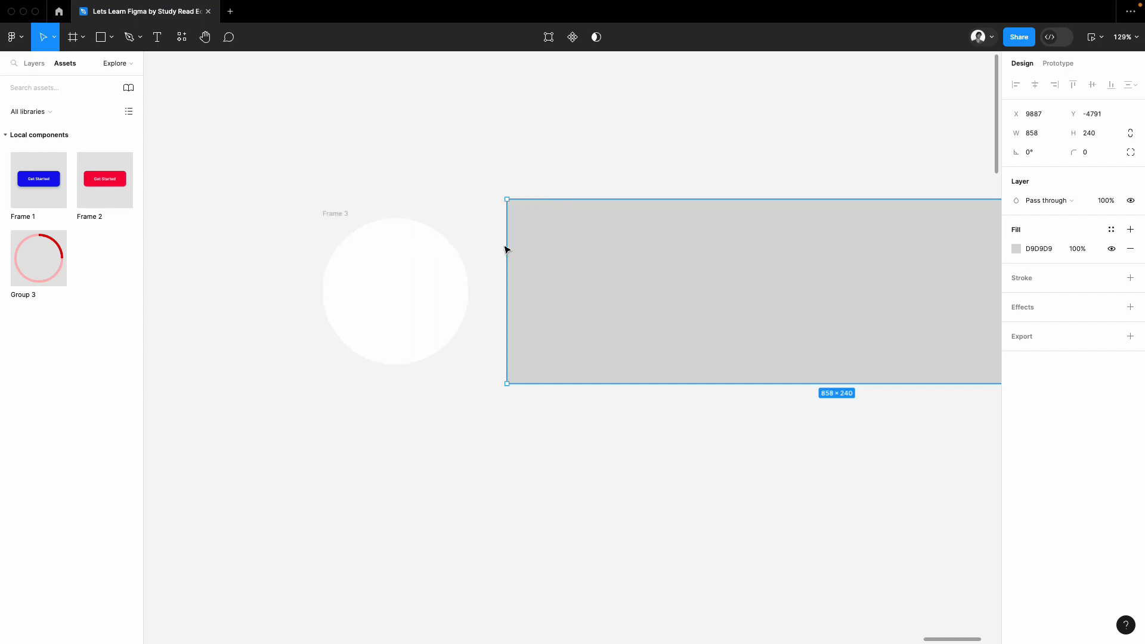
pyautogui.scroll(-5, 506, 246)
pyautogui.hscroll(2, 449, 243)
pyautogui.moveTo(688, 233); pyautogui.dragTo(826, 233)
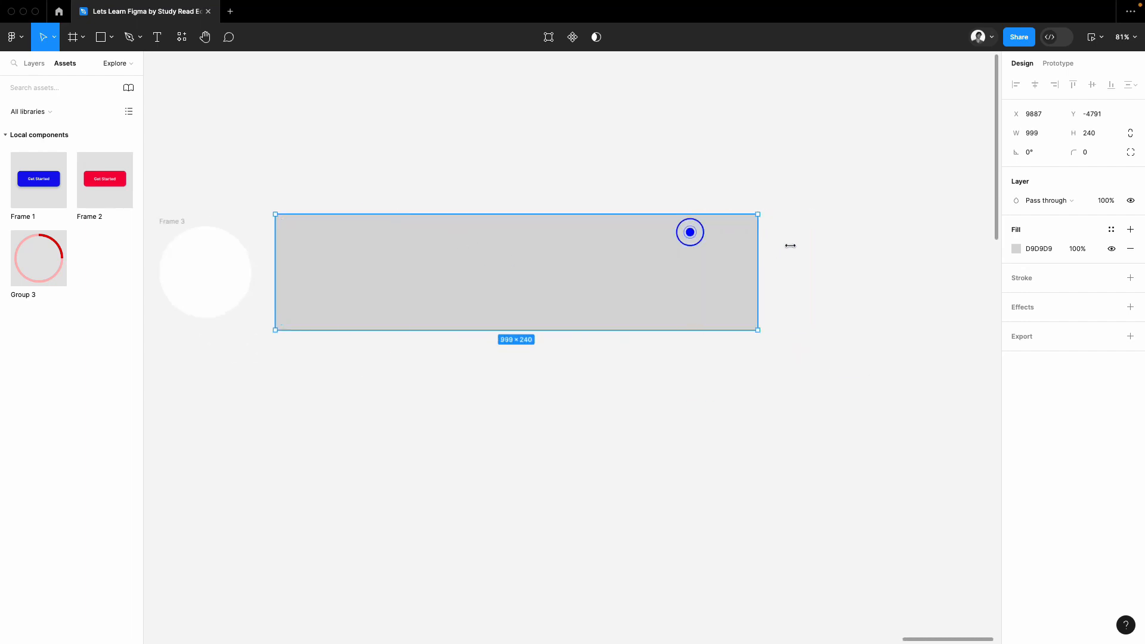
# Edit the rectangle as a vector and add seven evenly spaced points along its upper edge
pyautogui.doubleClick(658, 226)
pyautogui.scroll(2, 350, 151)
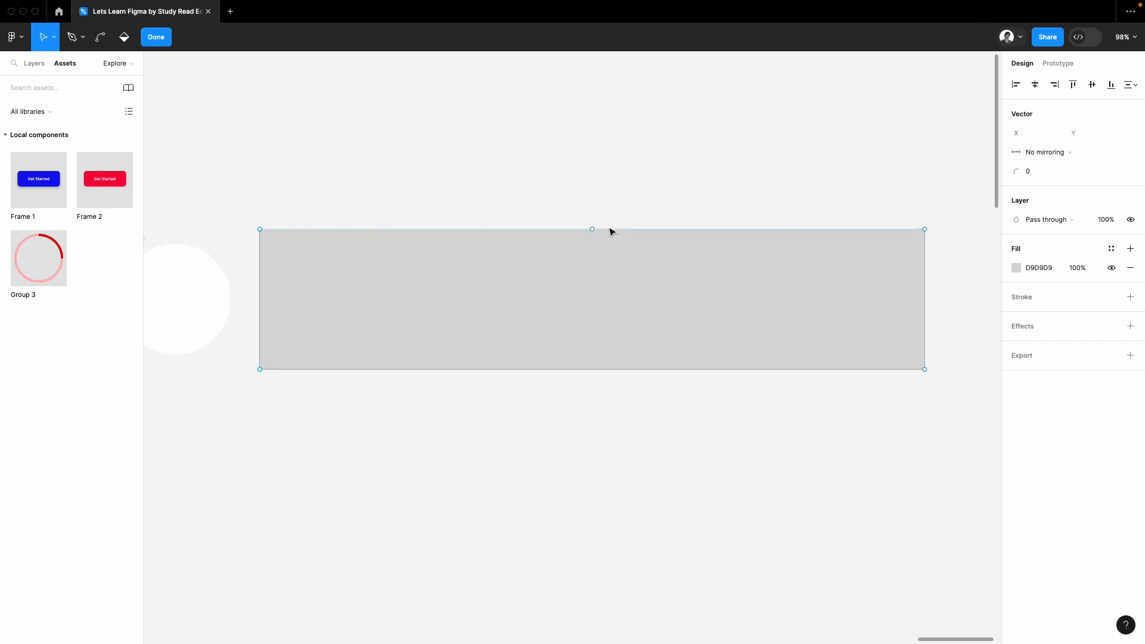
pyautogui.click(593, 229)
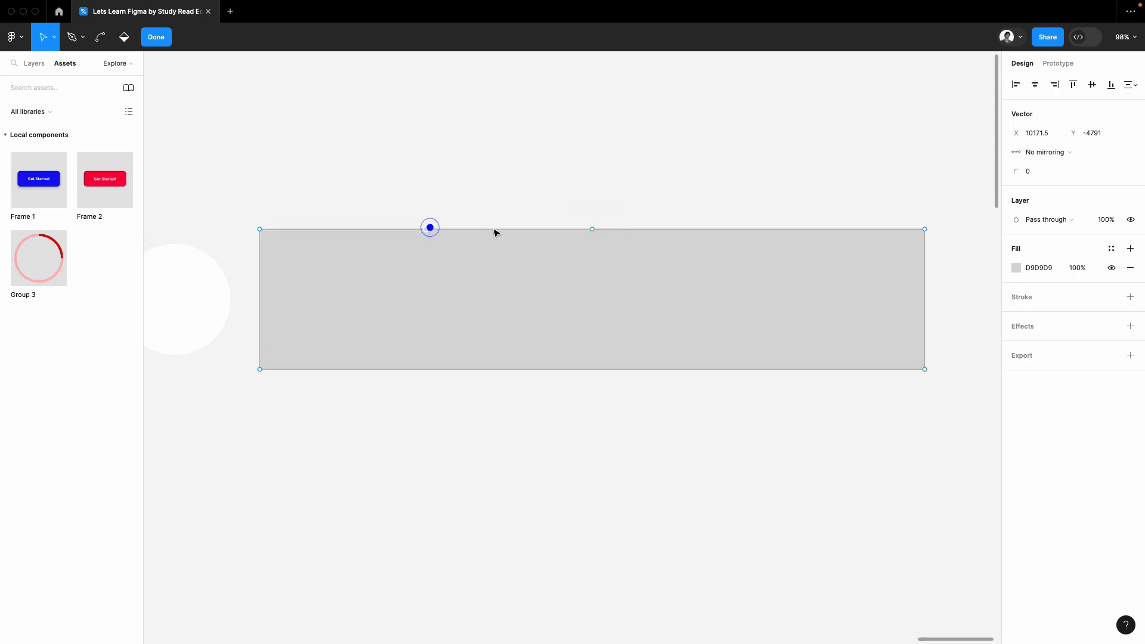
pyautogui.click(843, 229)
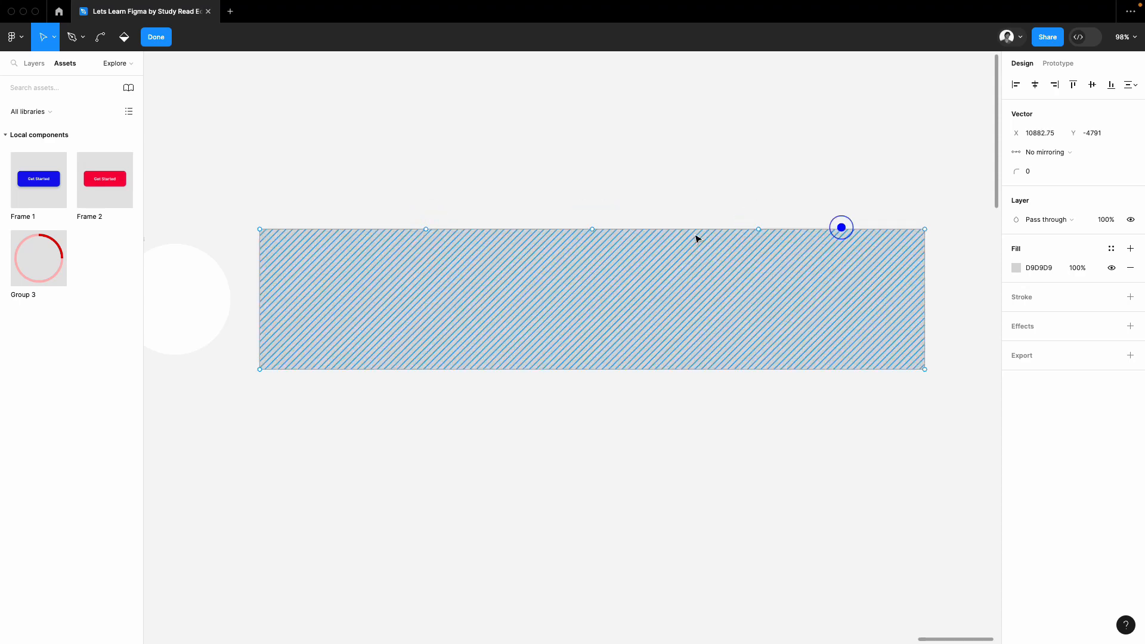
pyautogui.click(509, 229)
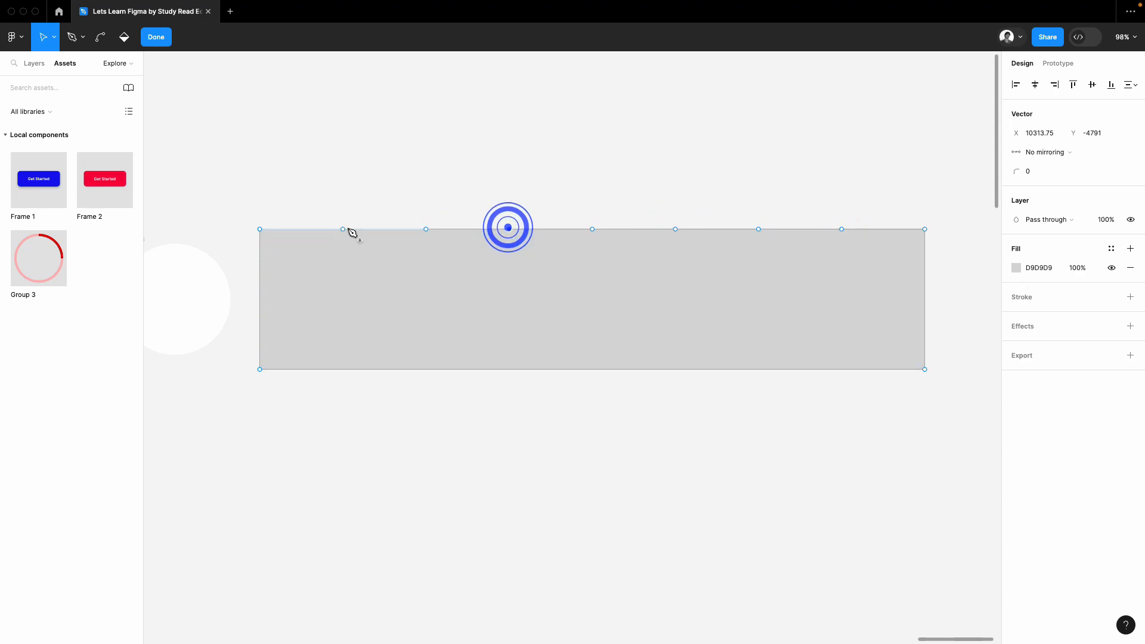
pyautogui.click(343, 229)
# Move every other added point on the upper edge down slightly together to form a shallow zigzag wave
pyautogui.keyDown('shift'); pyautogui.click(508, 230); pyautogui.keyUp('shift')
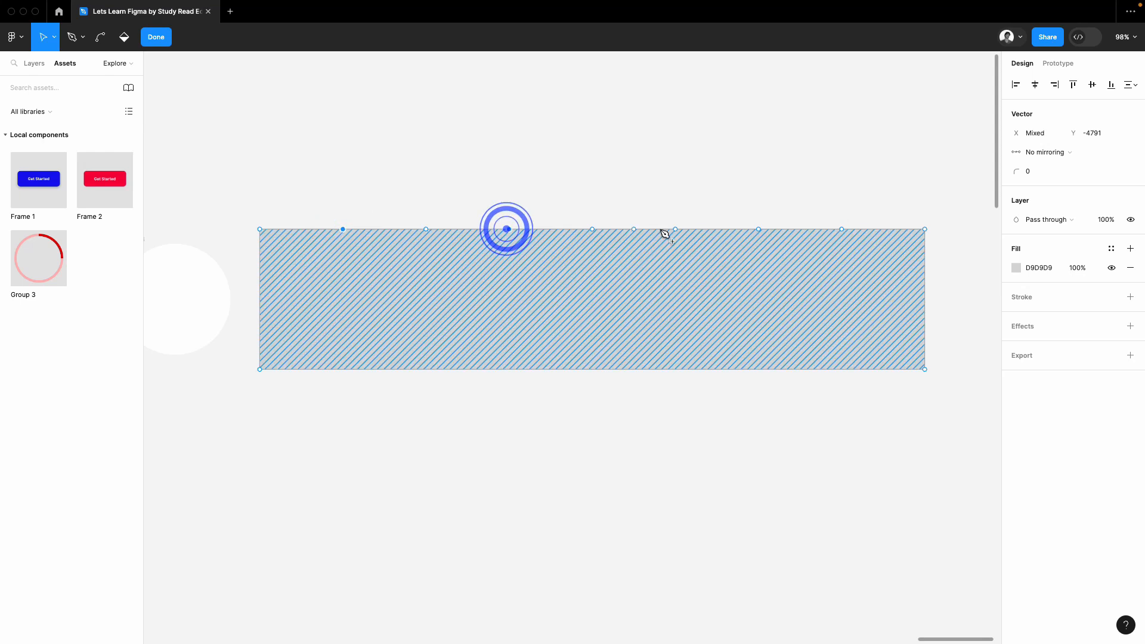
pyautogui.keyDown('shift'); pyautogui.click(842, 229); pyautogui.keyUp('shift')
pyautogui.moveTo(842, 230); pyautogui.dragTo(844, 244)
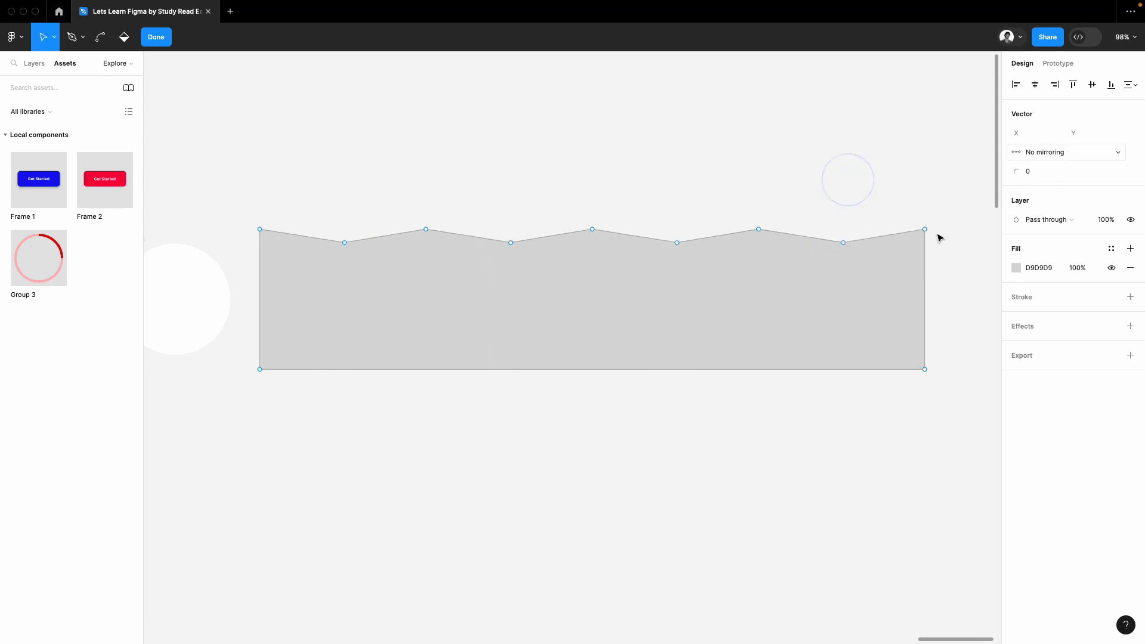
pyautogui.click(834, 178)
pyautogui.click(1102, 153)
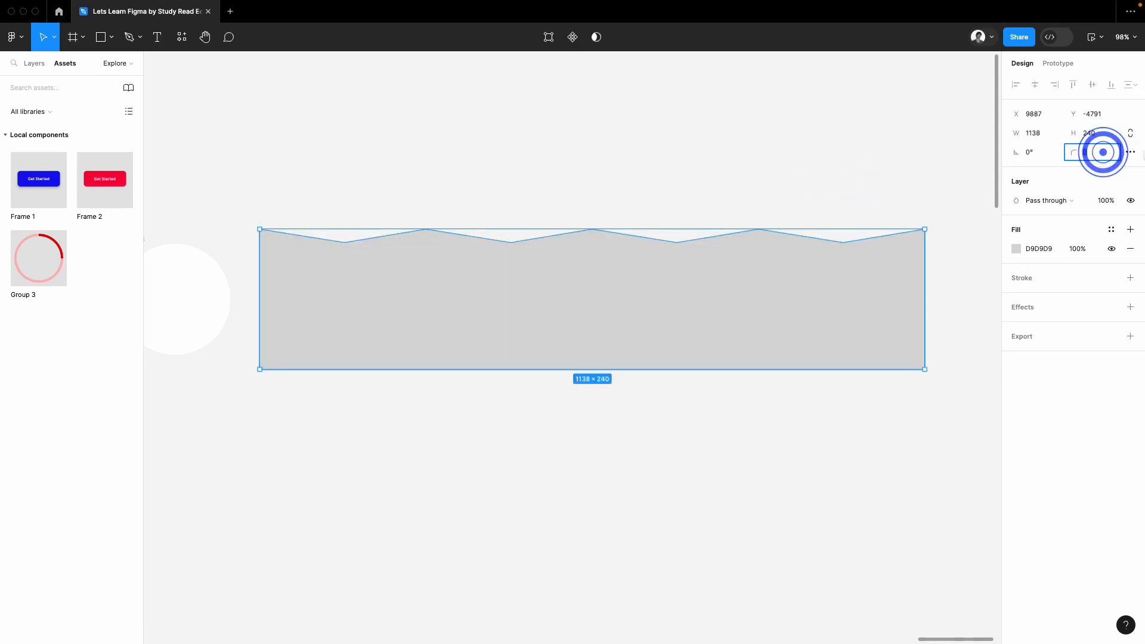
pyautogui.write('20')
pyautogui.press('Return')
pyautogui.write('0')
pyautogui.press('Return')
# Select all vector points of the zigzag shape and set their corner radius to 50
pyautogui.press('Return')
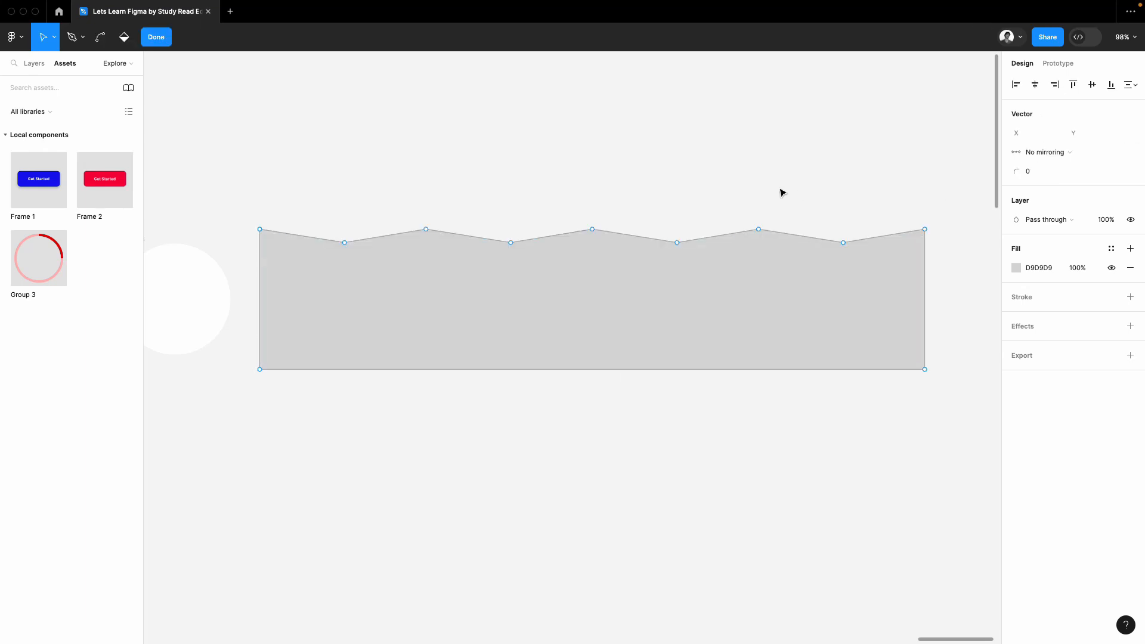
pyautogui.moveTo(952, 431); pyautogui.dragTo(238, 153)
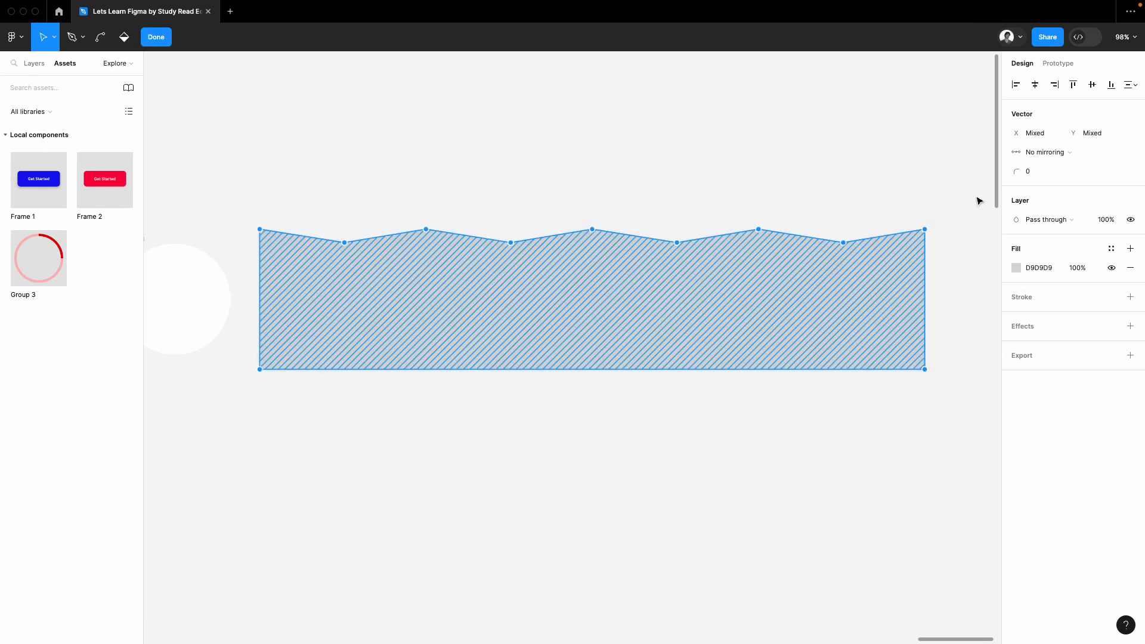
pyautogui.click(1040, 173)
pyautogui.write('30')
pyautogui.press('Return')
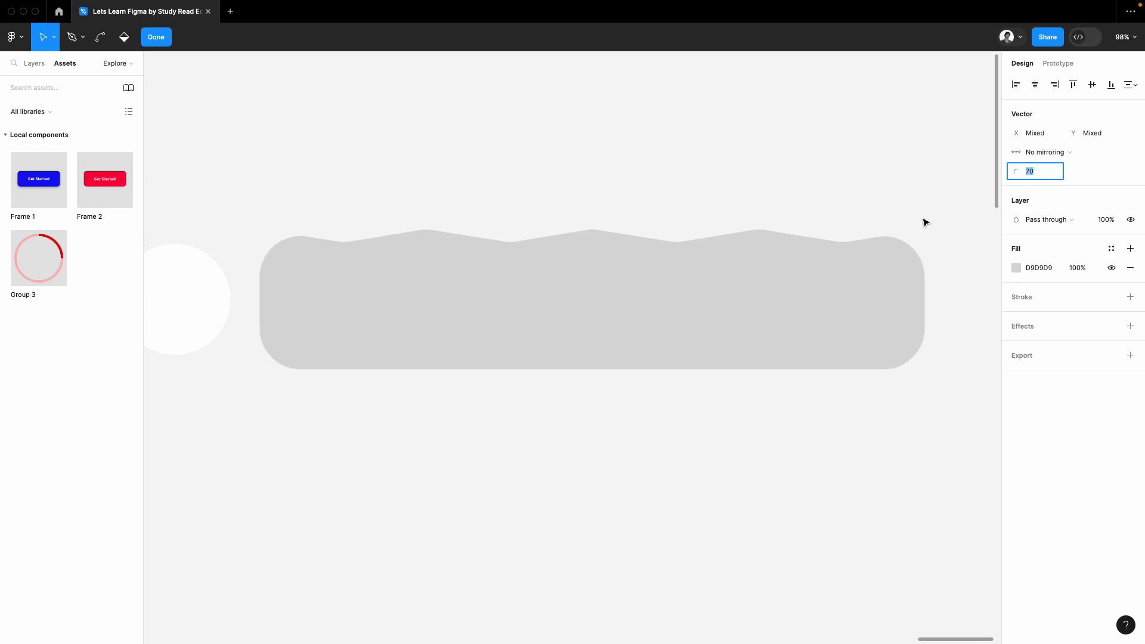
pyautogui.click(843, 199)
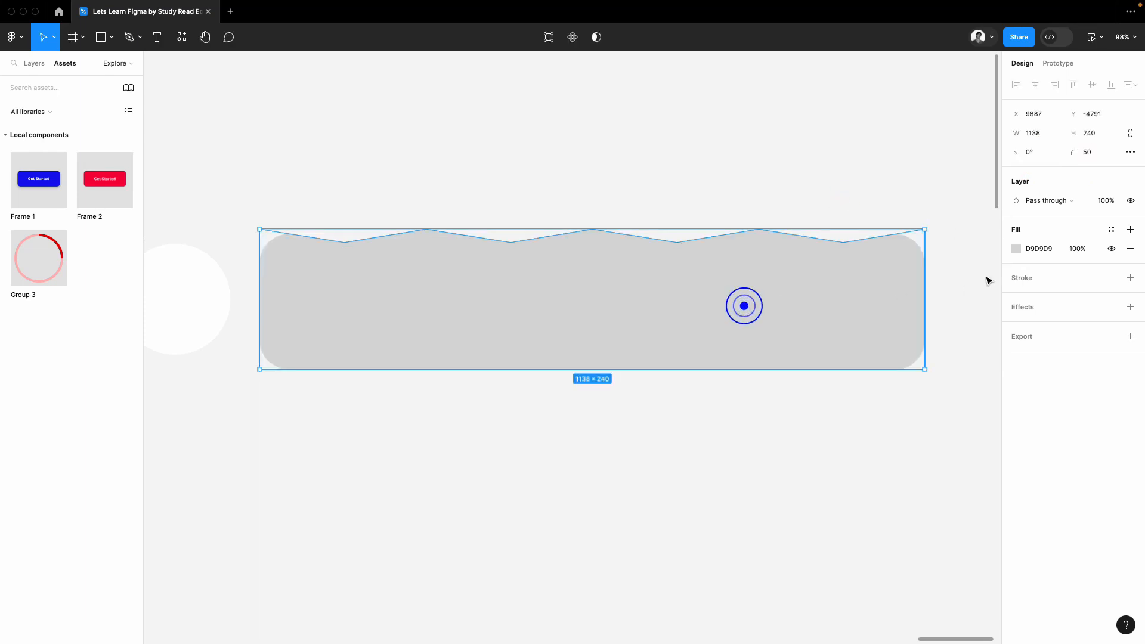
# Change the wave shape's fill to the light blue 4FAAFF
pyautogui.click(1017, 249)
pyautogui.moveTo(929, 447); pyautogui.dragTo(950, 445)
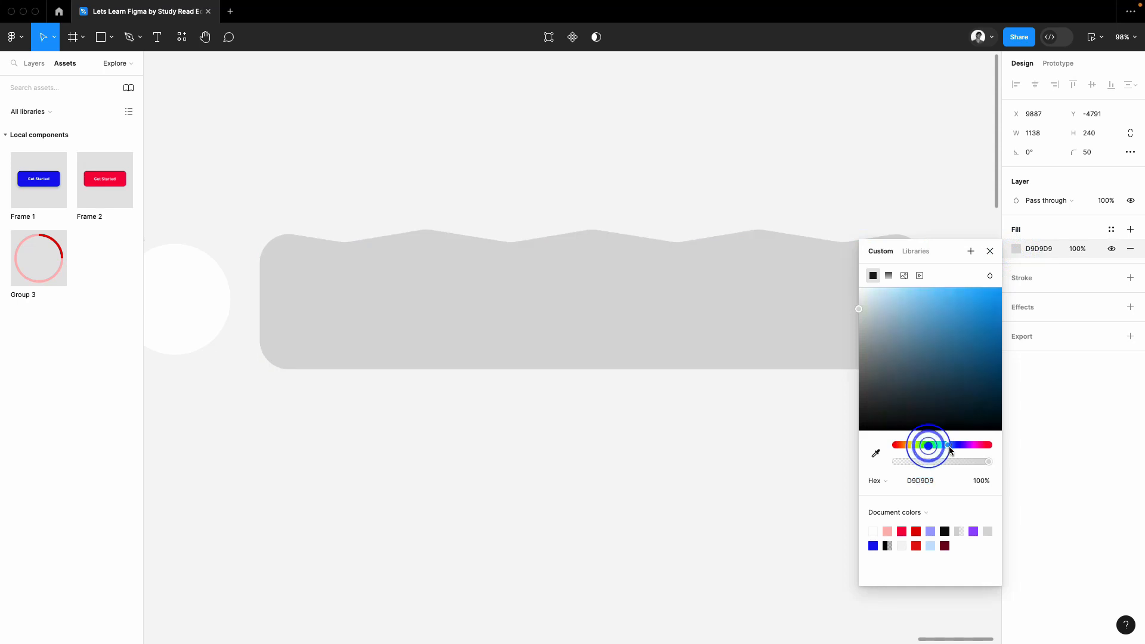
pyautogui.moveTo(948, 311); pyautogui.dragTo(958, 263)
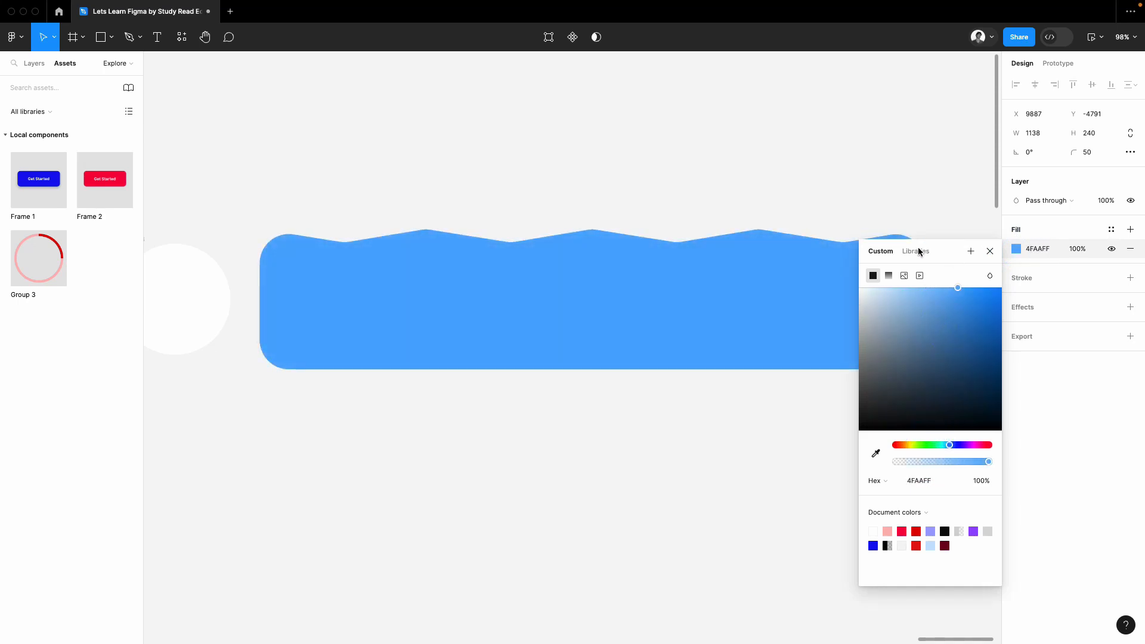
pyautogui.click(581, 90)
# Duplicate the wave shape in place and fill the copy with the darker blue 1185F0
pyautogui.click(598, 248)
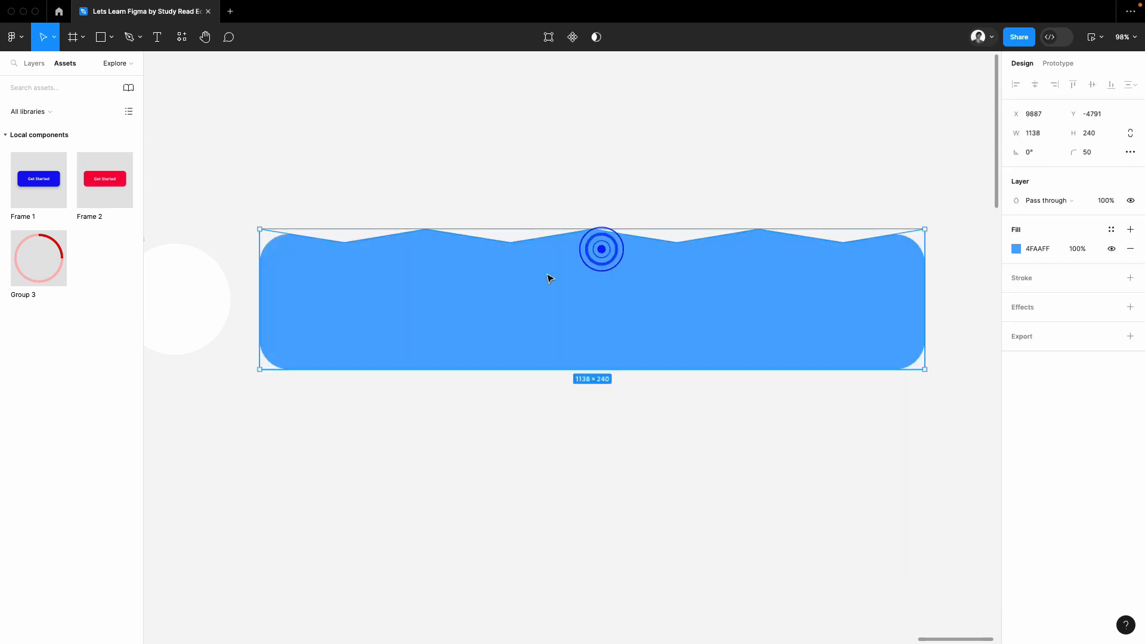
pyautogui.click(1016, 249)
pyautogui.moveTo(968, 295); pyautogui.dragTo(992, 296)
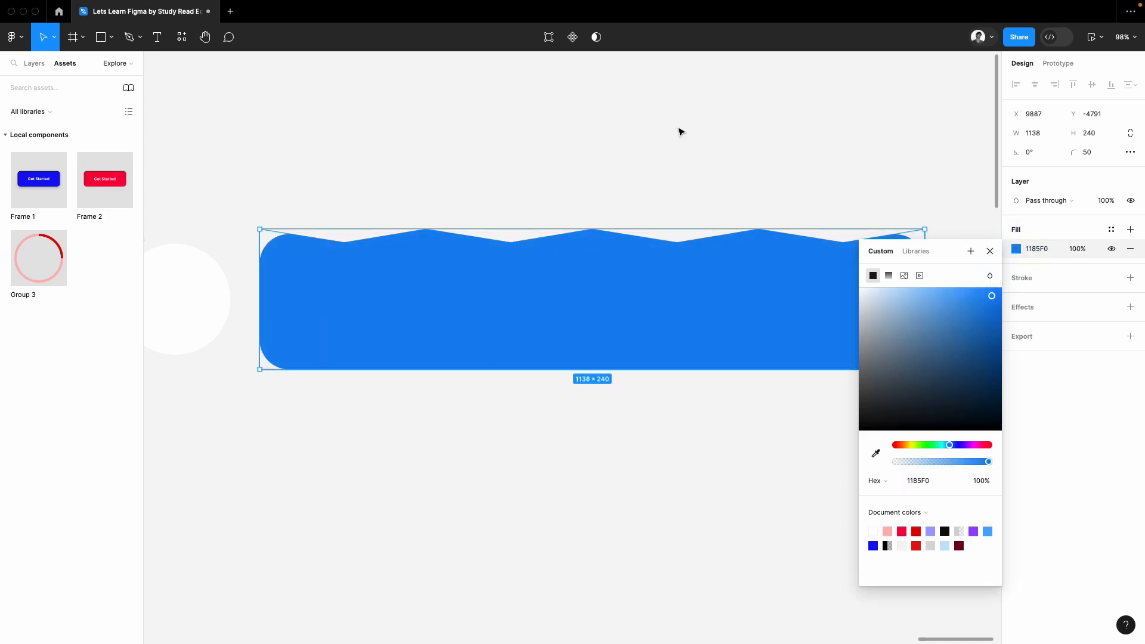
pyautogui.click(679, 127)
# Shift the darker wave about 81 px horizontally toward the circle so its crests are offset from the lighter wave's
pyautogui.scroll(5, 368, 156)
pyautogui.click(389, 337)
pyautogui.moveTo(388, 338); pyautogui.dragTo(314, 342)
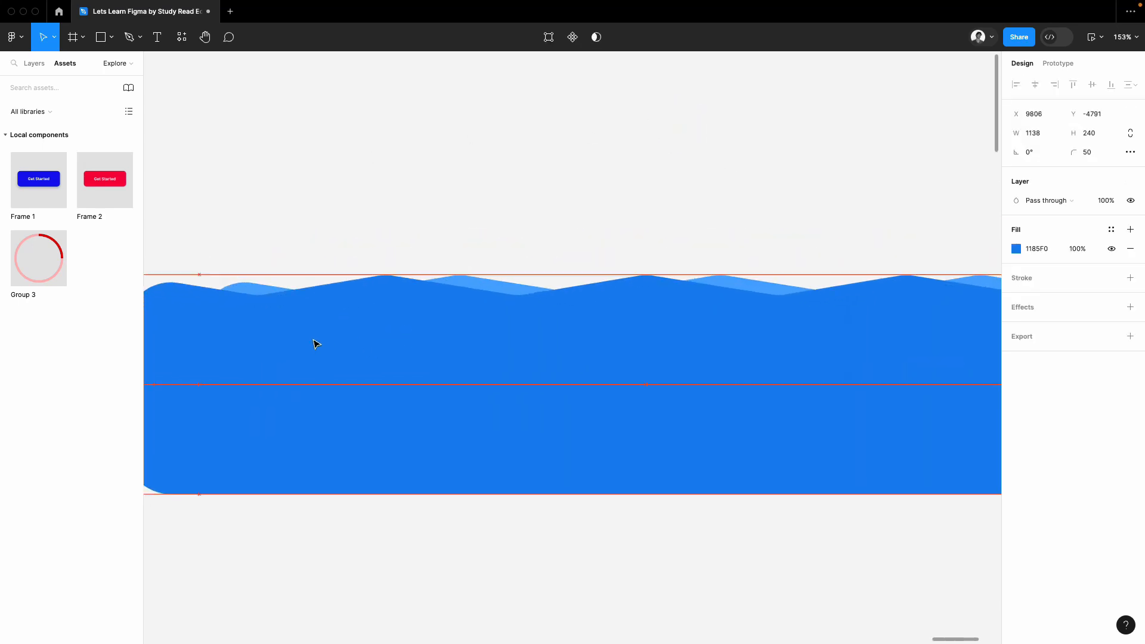
pyautogui.click(433, 173)
pyautogui.scroll(-5, 433, 174)
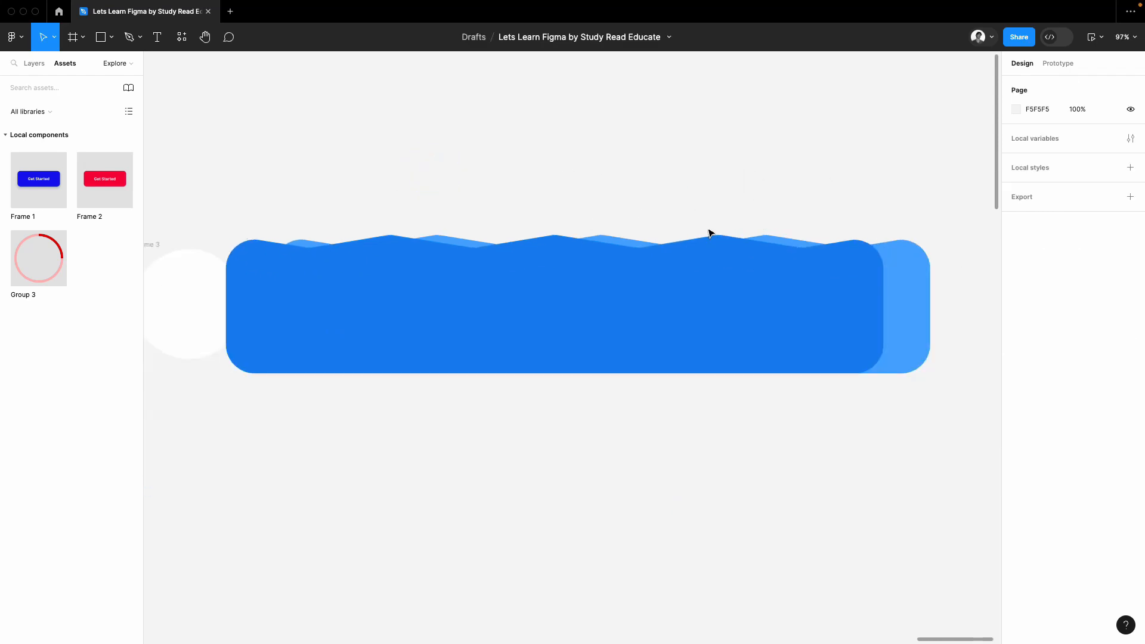
pyautogui.moveTo(839, 455); pyautogui.dragTo(748, 225)
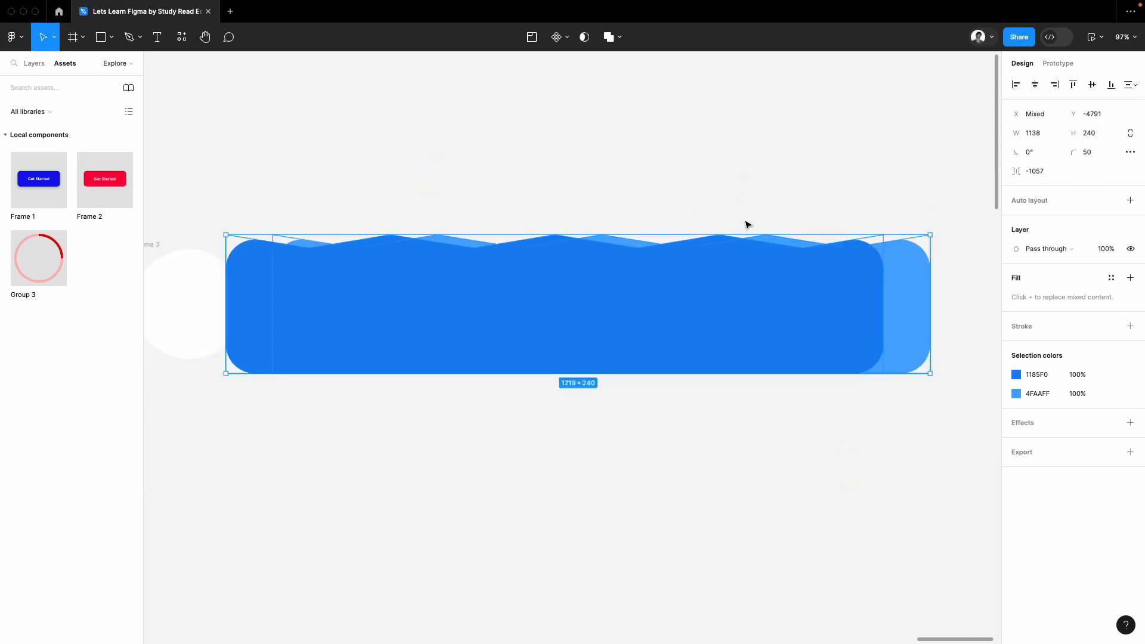
pyautogui.scroll(-3, 753, 156)
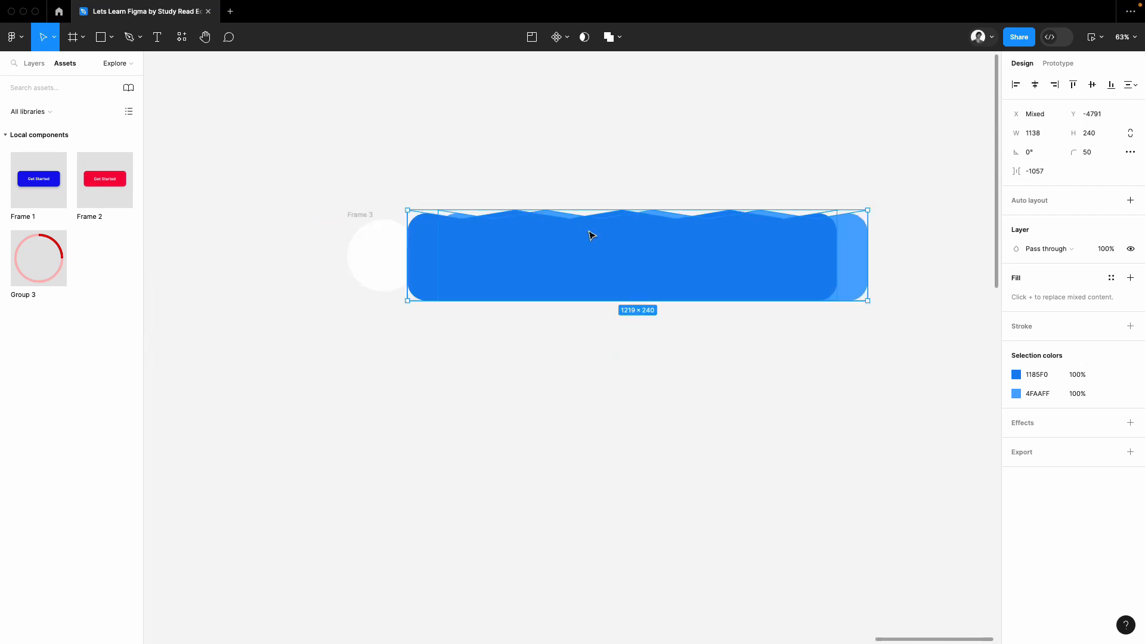
pyautogui.scroll(3, 412, 170)
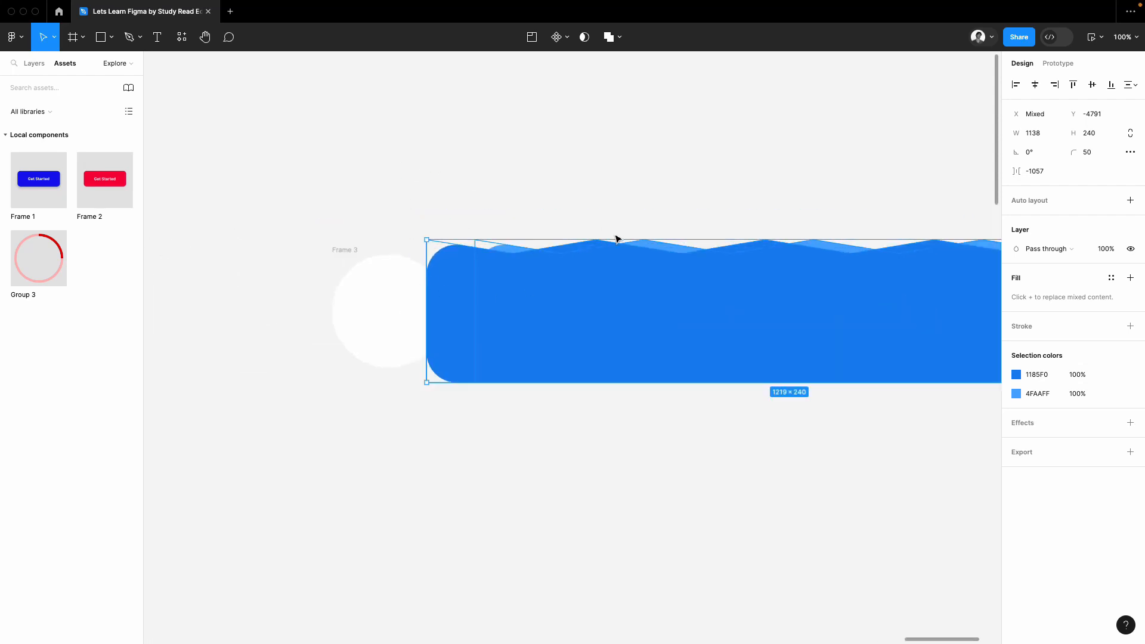
pyautogui.hscroll(2, 617, 239)
pyautogui.scroll(-1, 570, 238)
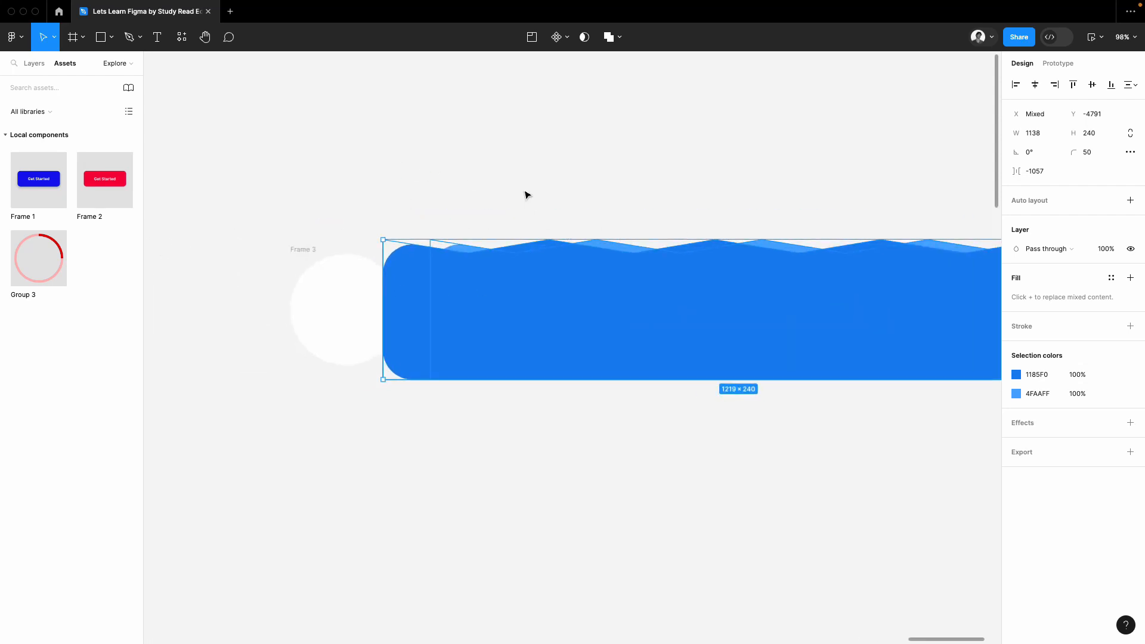
pyautogui.scroll(-3, 528, 195)
pyautogui.click(732, 156)
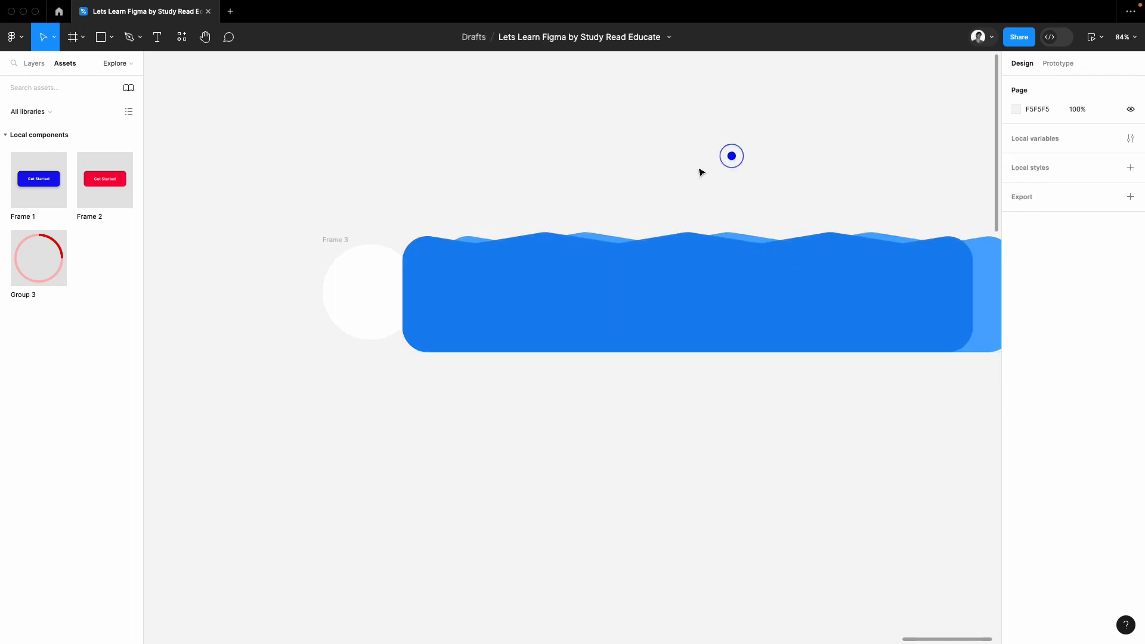
# Place both wave shapes inside the circular Frame 3 and lower them together to just below the circle
pyautogui.moveTo(706, 162); pyautogui.dragTo(770, 321)
pyautogui.scroll(1, 758, 209)
pyautogui.moveTo(796, 280); pyautogui.dragTo(414, 328)
pyautogui.scroll(5, 360, 287)
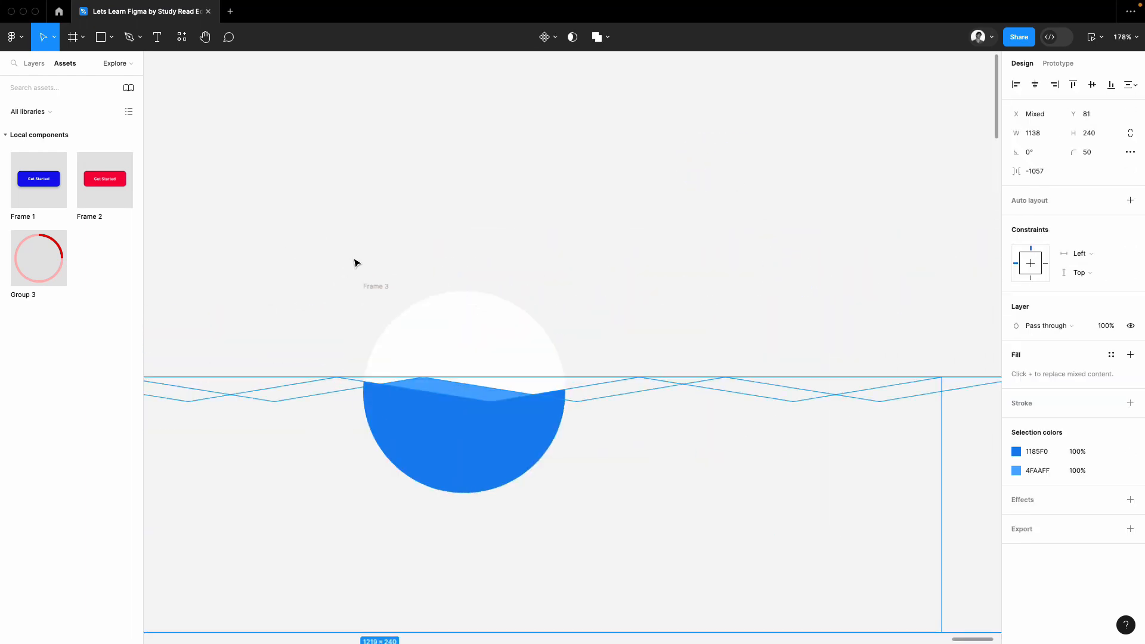
pyautogui.moveTo(450, 439); pyautogui.dragTo(468, 490)
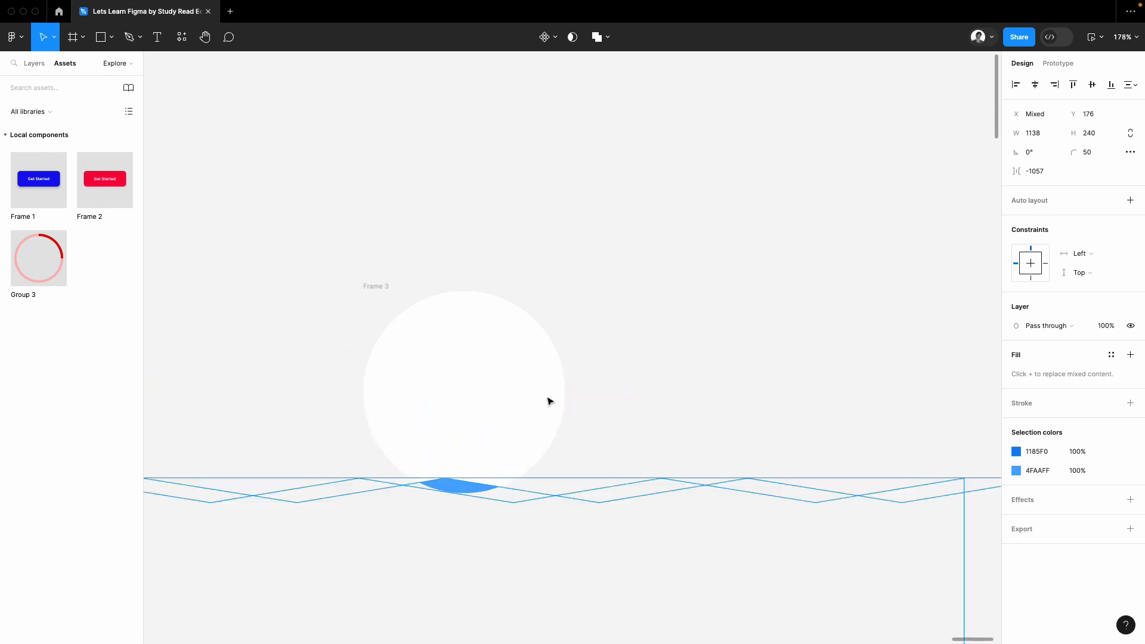
pyautogui.click(606, 214)
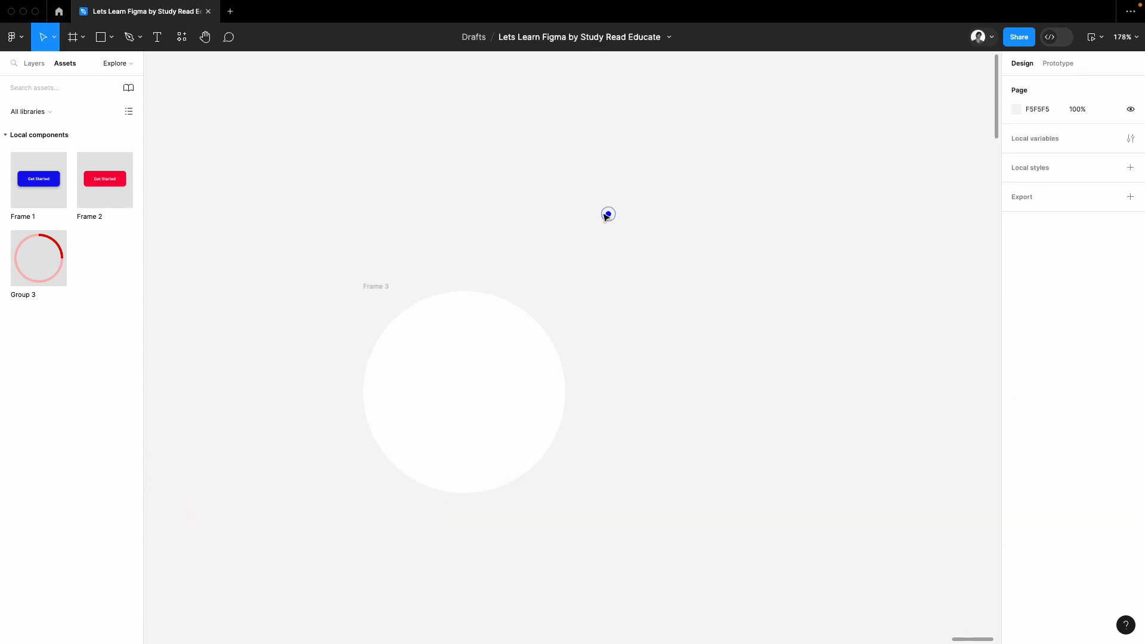
# Turn Frame 3 into a component and add a second variant to it
pyautogui.scroll(-2, 570, 284)
pyautogui.click(420, 285)
pyautogui.click(535, 37)
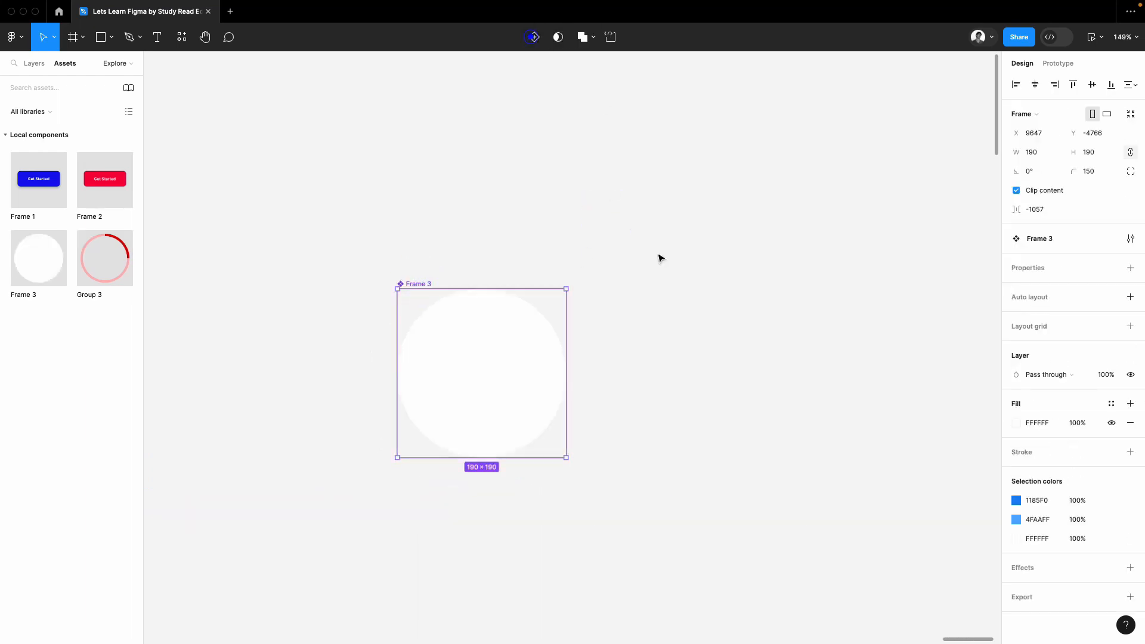
pyautogui.scroll(-3, 660, 256)
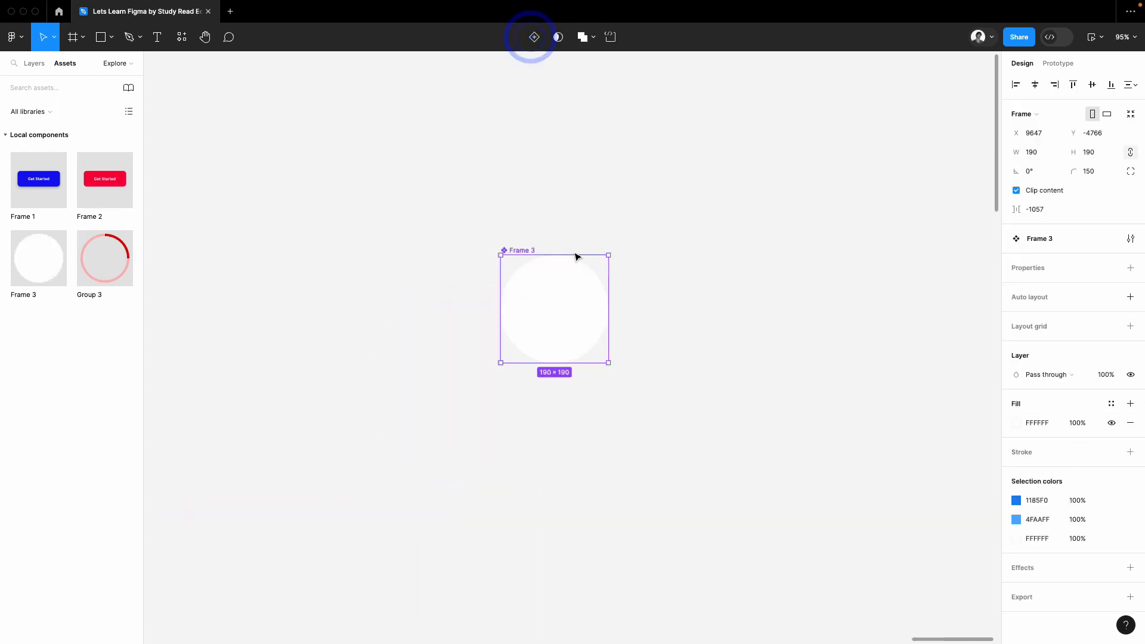
pyautogui.click(533, 42)
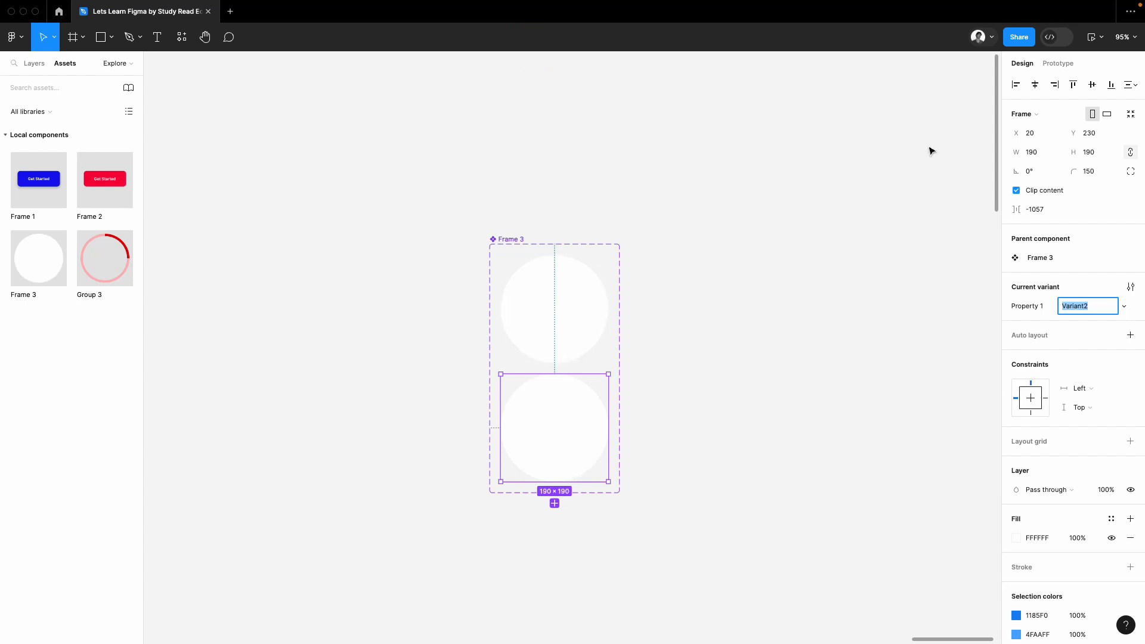
# Turn off content clipping for the second variant of Frame 3
pyautogui.click(1016, 191)
pyautogui.scroll(5, 533, 507)
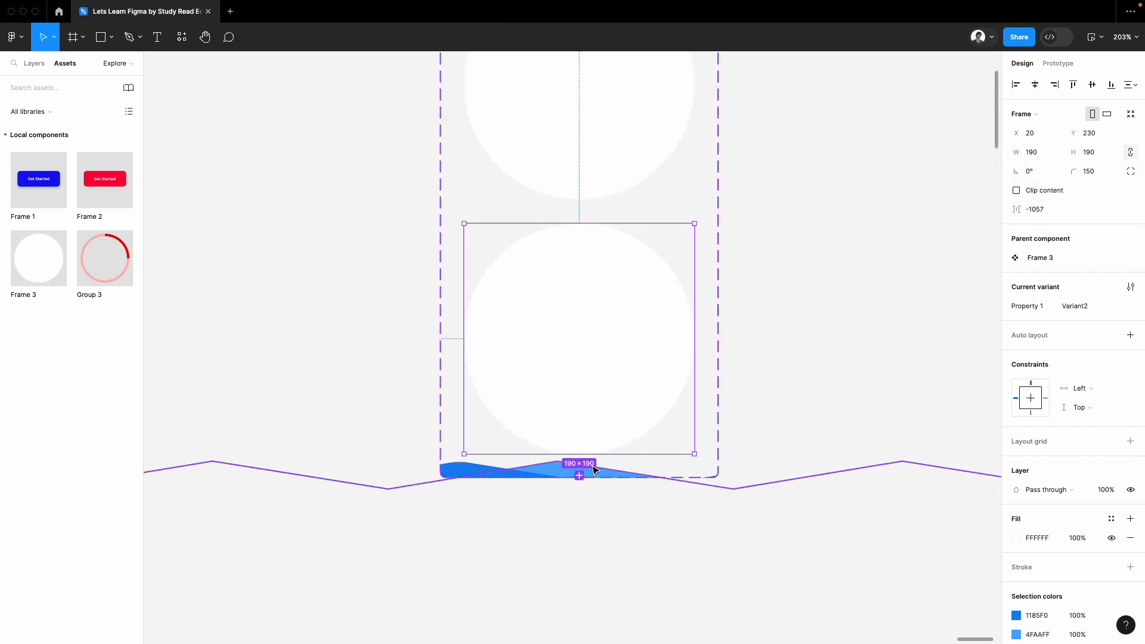
pyautogui.scroll(-5, 593, 470)
pyautogui.scroll(1, 631, 351)
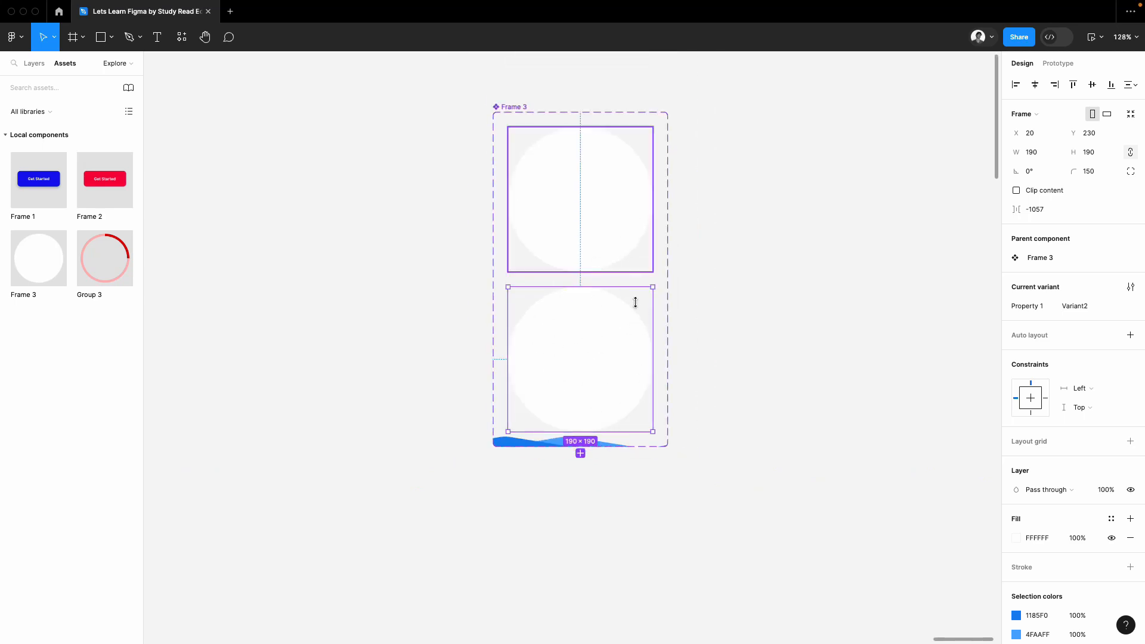
# Raise the lighter 4FAAFF wave in the second variant to Y -4 so it covers the circle
pyautogui.scroll(1, 624, 355)
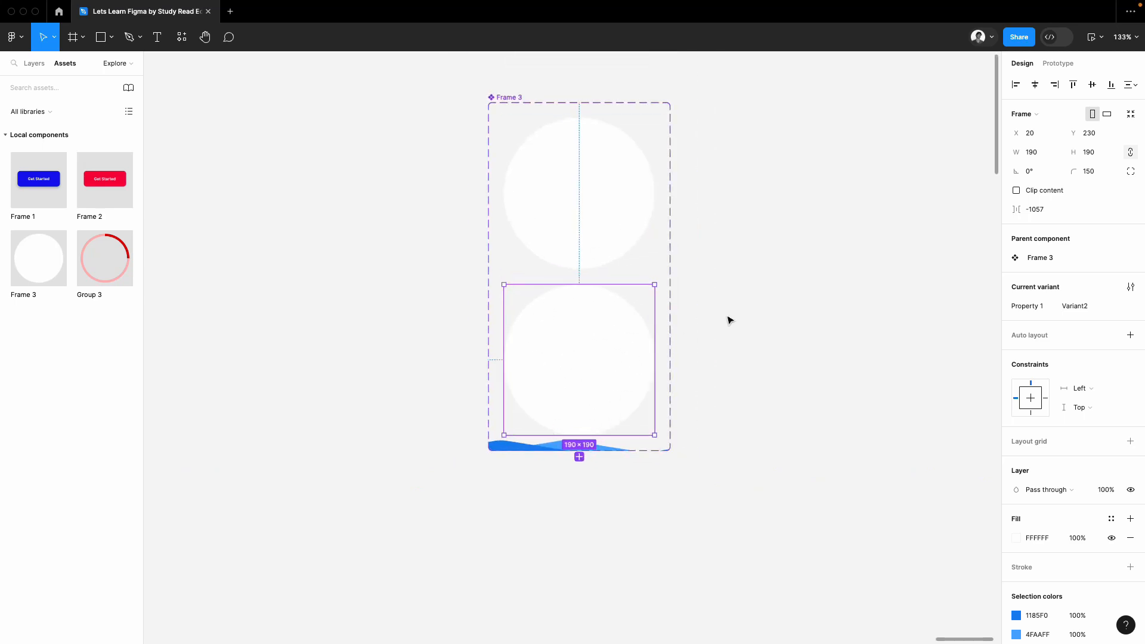
pyautogui.scroll(3, 720, 325)
pyautogui.click(491, 493)
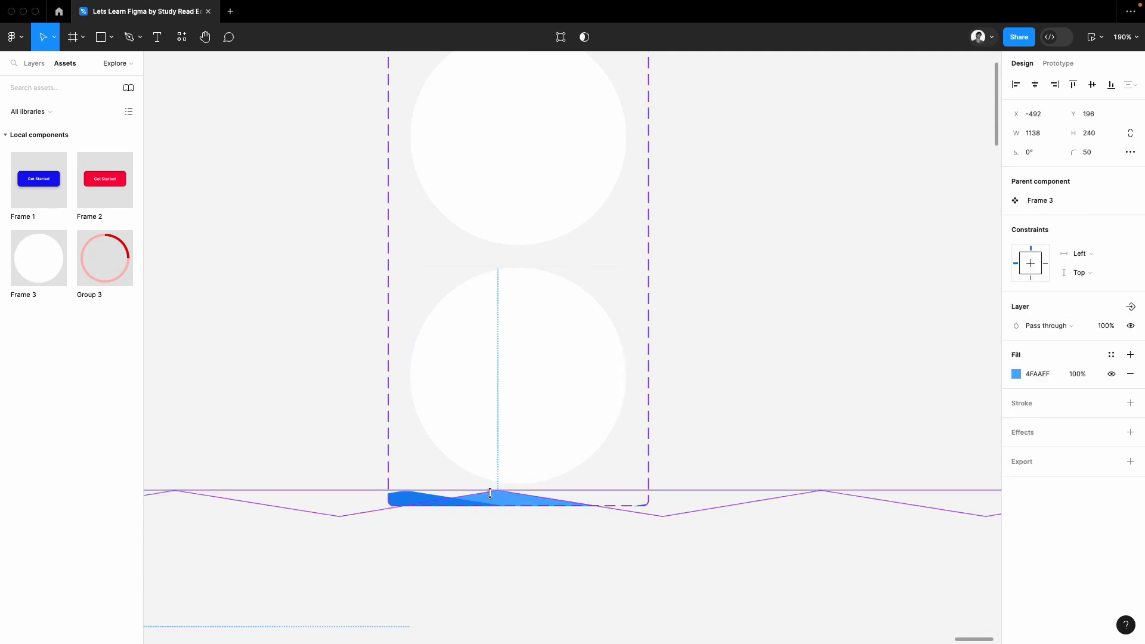
pyautogui.click(490, 493)
pyautogui.scroll(-2, 657, 398)
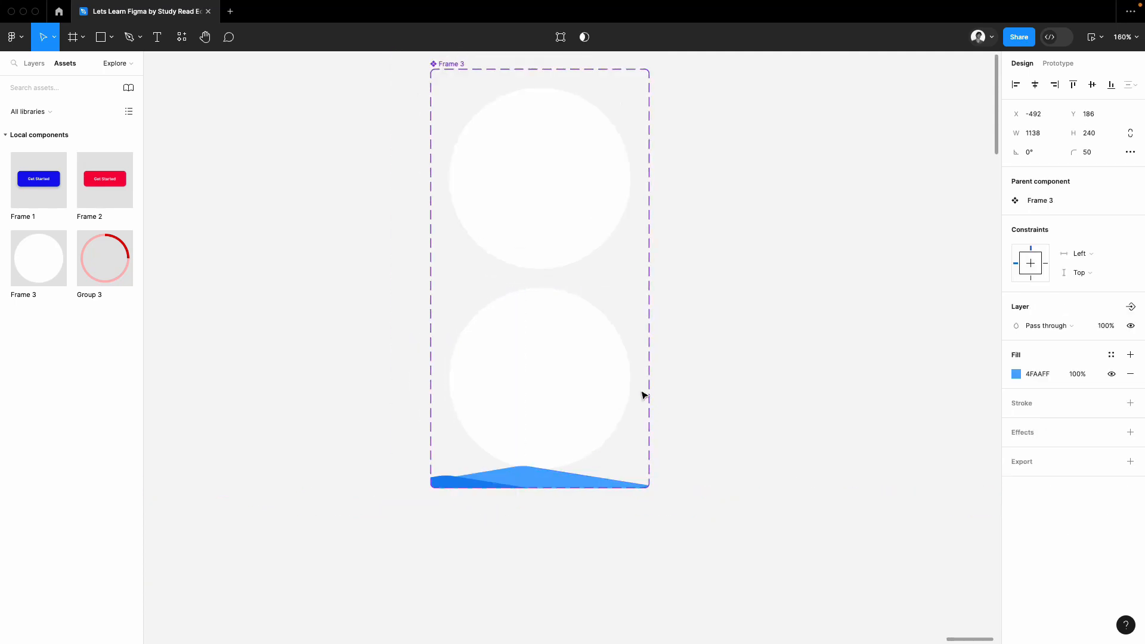
pyautogui.hotkey('shift', 'Up')
pyautogui.hotkey('shift', 'Up')
pyautogui.hotkey('shift', 'Up')
pyautogui.hotkey('shift', 'Up')
pyautogui.hotkey('shift', 'Up')
pyautogui.hotkey('shift', 'Up')
pyautogui.hotkey('shift', 'Up')
pyautogui.hotkey('shift', 'Up')
pyautogui.hotkey('shift', 'Up')
pyautogui.hotkey('shift', 'Up')
pyautogui.hotkey('shift', 'Up')
pyautogui.hotkey('shift', 'Up')
pyautogui.hotkey('shift', 'Up')
pyautogui.hotkey('shift', 'Up')
pyautogui.hotkey('shift', 'Up')
pyautogui.hotkey('shift', 'Up')
pyautogui.hotkey('shift', 'Up')
pyautogui.hotkey('shift', 'Up')
pyautogui.hotkey('shift', 'Up')
pyautogui.hotkey('shift', 'Up')
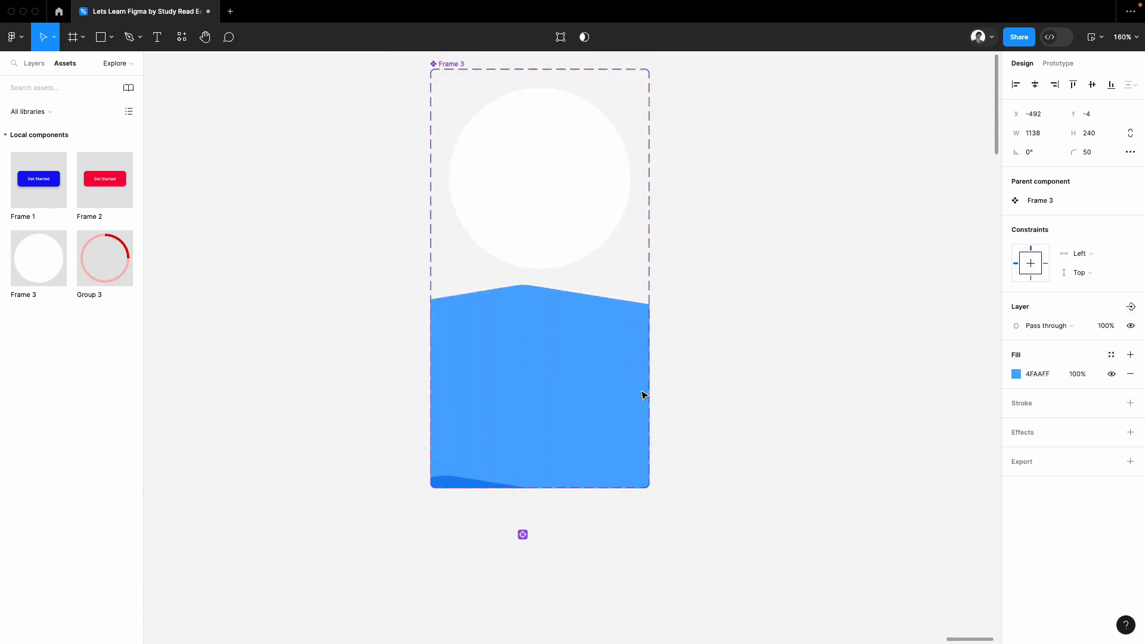
# Shift the lighter wave in the second variant left to X -942, keeping it over the circle
pyautogui.hotkey('shift', 'Left')
pyautogui.hotkey('shift', 'Left')
pyautogui.hotkey('shift', 'Left')
pyautogui.hotkey('shift', 'Left')
pyautogui.hotkey('shift', 'Left')
pyautogui.hotkey('shift', 'Left')
pyautogui.hotkey('shift', 'Left')
pyautogui.hotkey('shift', 'Left')
pyautogui.hotkey('shift', 'Left')
pyautogui.hotkey('shift', 'Left')
pyautogui.hotkey('shift', 'Left')
pyautogui.hotkey('shift', 'Left')
pyautogui.hotkey('shift', 'Left')
pyautogui.hotkey('shift', 'Left')
pyautogui.hotkey('shift', 'Left')
pyautogui.hotkey('shift', 'Left')
pyautogui.hotkey('shift', 'Left')
pyautogui.hotkey('shift', 'Left')
pyautogui.hotkey('shift', 'Left')
pyautogui.hotkey('shift', 'Left')
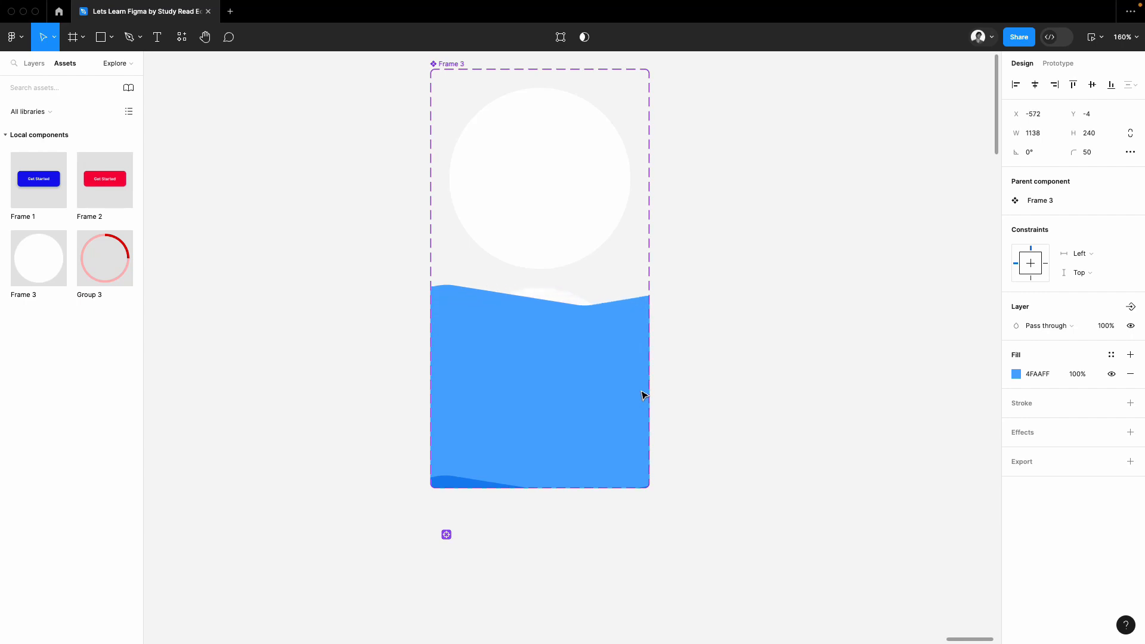
pyautogui.hotkey('shift', 'Left')
pyautogui.hotkey('shift', 'Left')
pyautogui.hotkey('shift', 'Left')
pyautogui.hotkey('shift', 'Left')
pyautogui.hotkey('shift', 'Left')
pyautogui.hotkey('shift', 'Left')
pyautogui.hotkey('shift', 'Left')
pyautogui.hotkey('shift', 'Left')
pyautogui.hotkey('shift', 'Left')
pyautogui.hotkey('shift', 'Left')
pyautogui.hotkey('shift', 'Left')
pyautogui.hotkey('shift', 'Left')
pyautogui.hotkey('shift', 'Left')
pyautogui.hotkey('shift', 'Left')
pyautogui.hotkey('shift', 'Left')
pyautogui.hotkey('shift', 'Left')
pyautogui.hotkey('shift', 'Left')
pyautogui.hotkey('shift', 'Left')
pyautogui.hotkey('shift', 'Left')
pyautogui.hotkey('shift', 'Left')
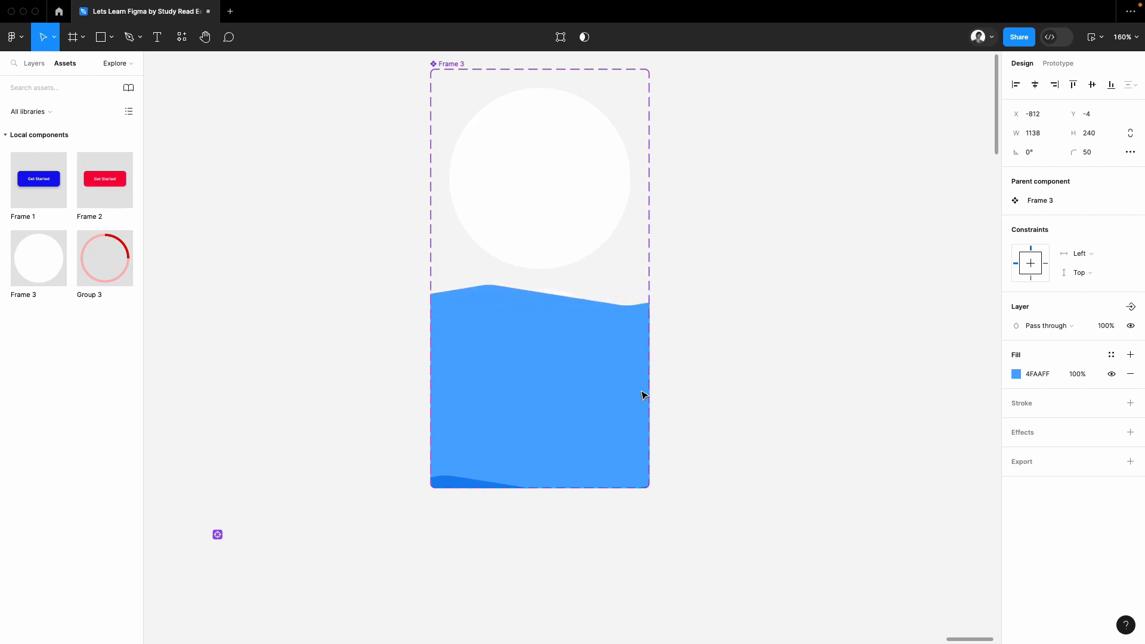
pyautogui.hotkey('shift', 'Right')
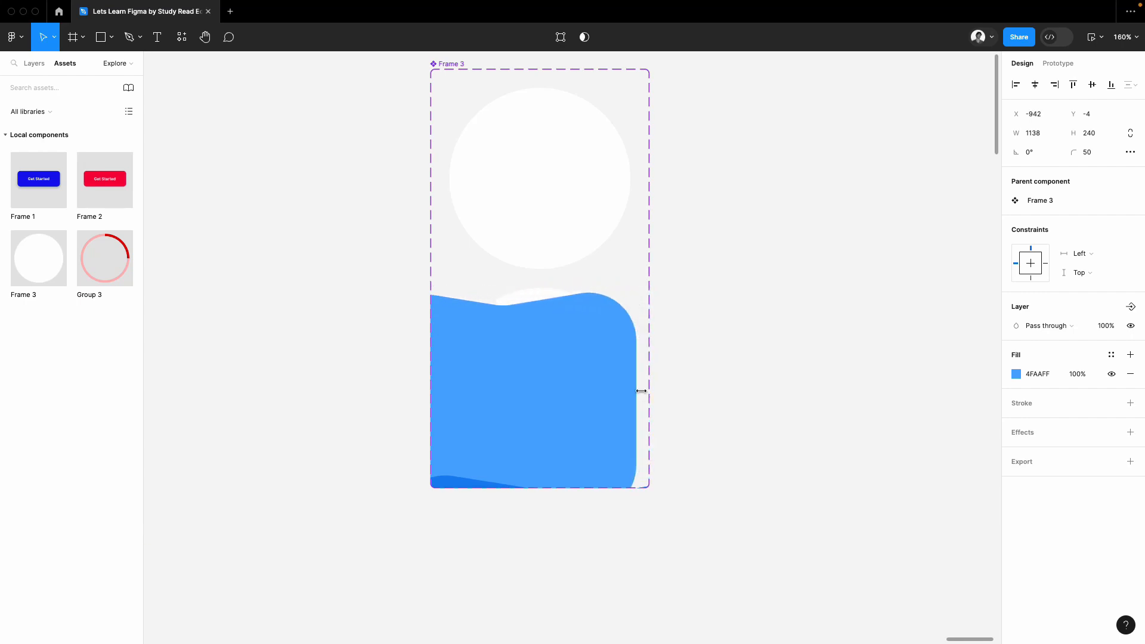
# Raise the darker 1185F0 wave in the second variant to Y -14, above the circle's top edge
pyautogui.click(450, 482)
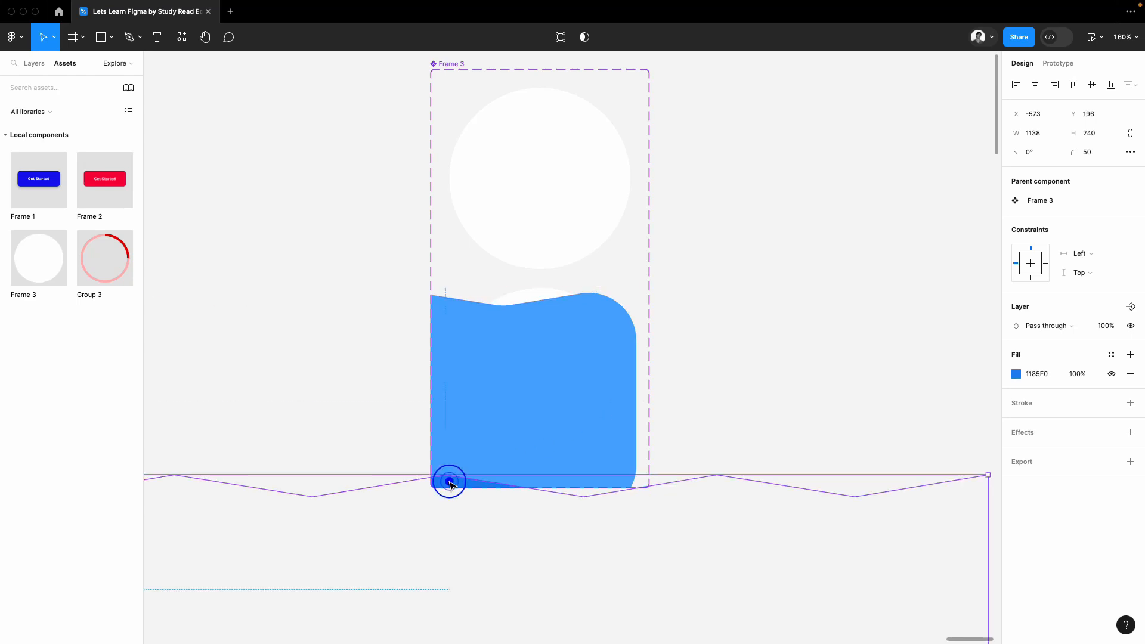
pyautogui.hotkey('shift', 'Up')
pyautogui.hotkey('shift', 'Up')
pyautogui.hotkey('shift', 'Up')
pyautogui.hotkey('shift', 'Up')
pyautogui.hotkey('shift', 'Up')
pyautogui.hotkey('shift', 'Up')
pyautogui.hotkey('shift', 'Up')
pyautogui.hotkey('shift', 'Up')
pyautogui.hotkey('shift', 'Up')
pyautogui.hotkey('shift', 'Up')
pyautogui.hotkey('shift', 'Up')
pyautogui.hotkey('shift', 'Up')
pyautogui.hotkey('shift', 'Up')
pyautogui.hotkey('shift', 'Up')
pyautogui.hotkey('shift', 'Up')
pyautogui.hotkey('shift', 'Up')
pyautogui.hotkey('shift', 'Up')
pyautogui.hotkey('shift', 'Up')
pyautogui.hotkey('shift', 'Up')
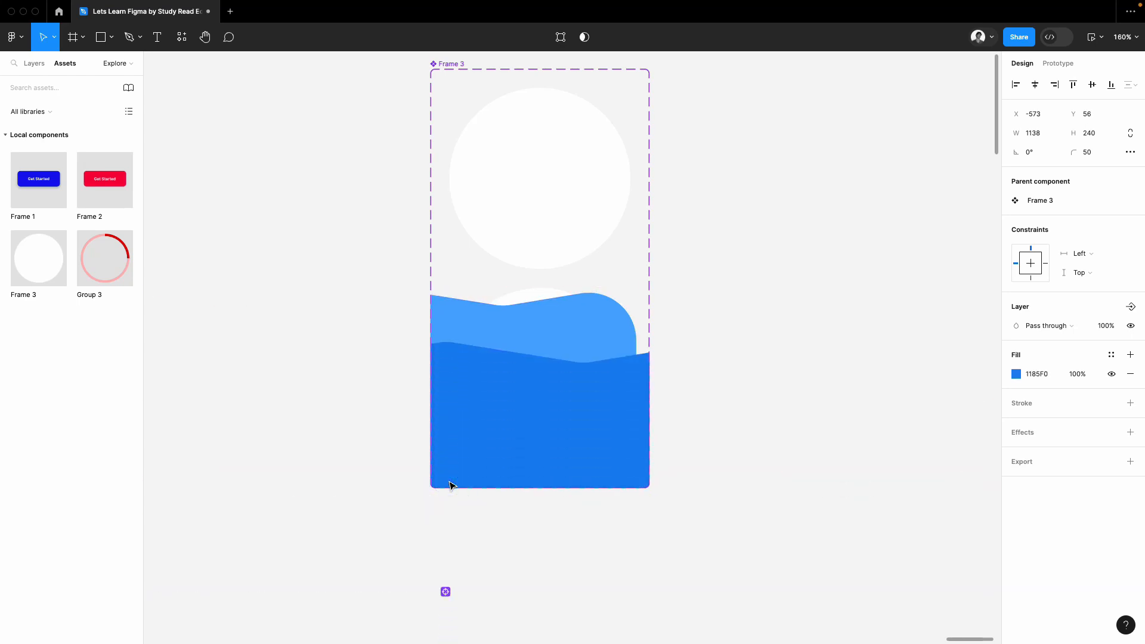
pyautogui.hotkey('shift', 'Up')
pyautogui.hotkey('shift', 'Up')
# Shift the darker wave right to X -53 and raise it to Y -24 so it fully covers the circle
pyautogui.hotkey('shift', 'Right')
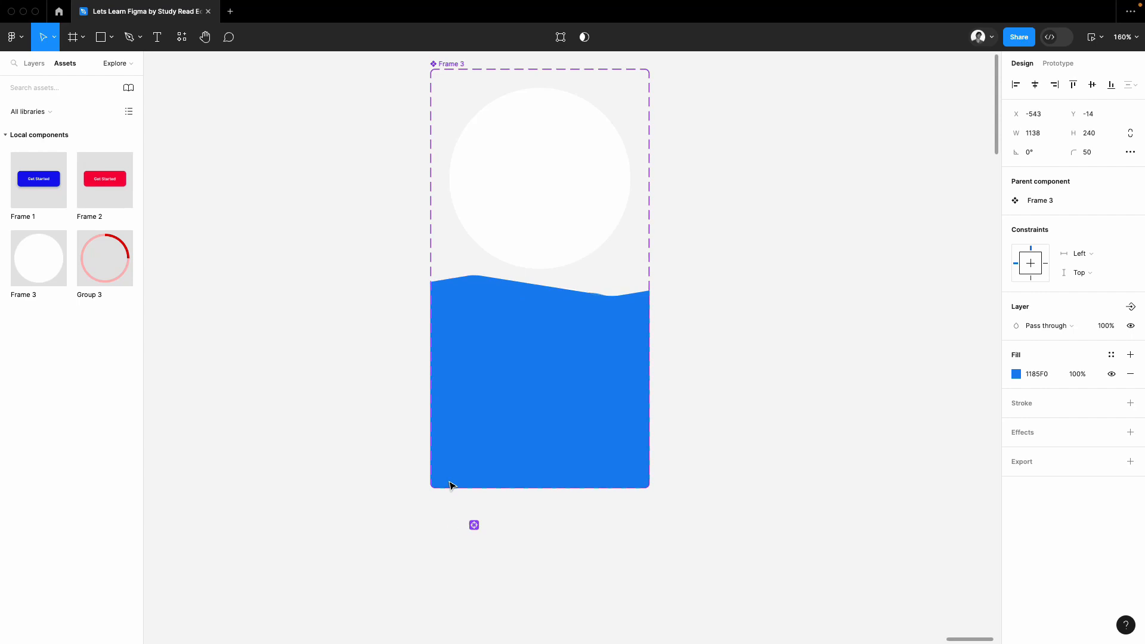
pyautogui.hotkey('shift', 'Right')
pyautogui.hotkey('shift', 'Right')
pyautogui.hotkey('shift', 'Right')
pyautogui.hotkey('shift', 'Right')
pyautogui.hotkey('shift', 'Right')
pyautogui.hotkey('shift', 'Right')
pyautogui.hotkey('shift', 'Right')
pyautogui.hotkey('shift', 'Right')
pyautogui.hotkey('shift', 'Right')
pyautogui.hotkey('shift', 'Right')
pyautogui.hotkey('shift', 'Right')
pyautogui.hotkey('shift', 'Right')
pyautogui.hotkey('shift', 'Right')
pyautogui.hotkey('shift', 'Right')
pyautogui.hotkey('shift', 'Right')
pyautogui.hotkey('shift', 'Right')
pyautogui.hotkey('shift', 'Right')
pyautogui.hotkey('shift', 'Right')
pyautogui.hotkey('shift', 'Right')
pyautogui.hotkey('shift', 'Right')
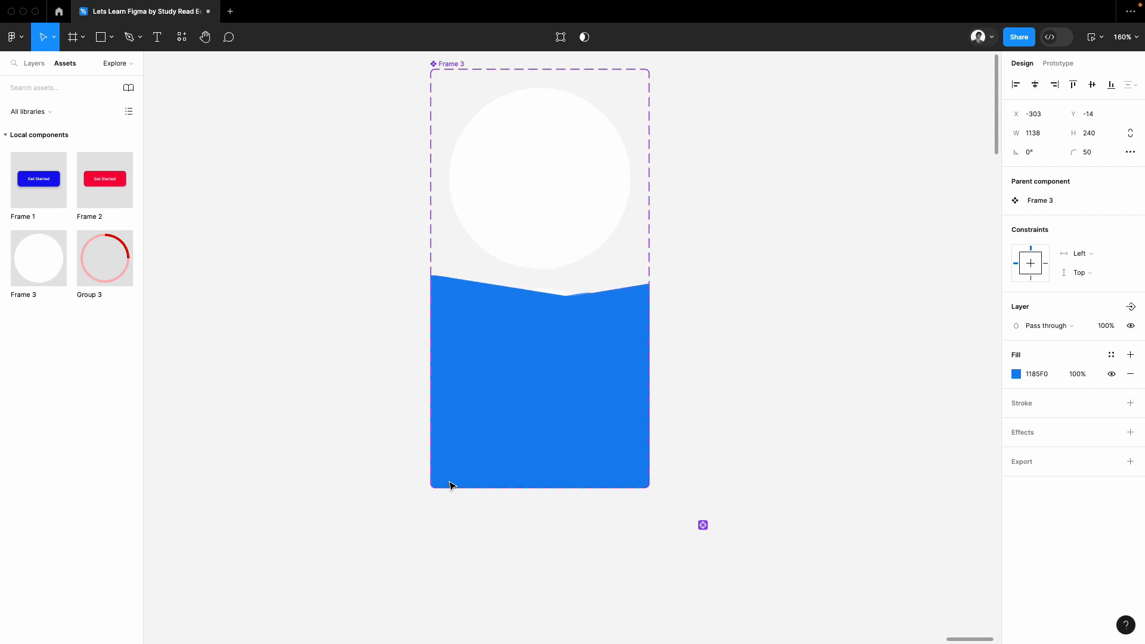
pyautogui.hotkey('shift', 'Right')
pyautogui.hotkey('shift', 'Right')
pyautogui.hotkey('shift', 'Right')
pyautogui.hotkey('shift', 'Right')
pyautogui.hotkey('shift', 'Right')
pyautogui.hotkey('shift', 'Right')
pyautogui.hotkey('shift', 'Right')
pyautogui.hotkey('shift', 'Right')
pyautogui.hotkey('shift', 'Right')
pyautogui.hotkey('shift', 'Right')
pyautogui.hotkey('shift', 'Right')
pyautogui.hotkey('shift', 'Right')
pyautogui.hotkey('shift', 'Right')
pyautogui.hotkey('shift', 'Right')
pyautogui.hotkey('shift', 'Right')
pyautogui.hotkey('shift', 'Right')
pyautogui.hotkey('shift', 'Right')
pyautogui.hotkey('shift', 'Right')
pyautogui.hotkey('shift', 'Right')
pyautogui.hotkey('shift', 'Right')
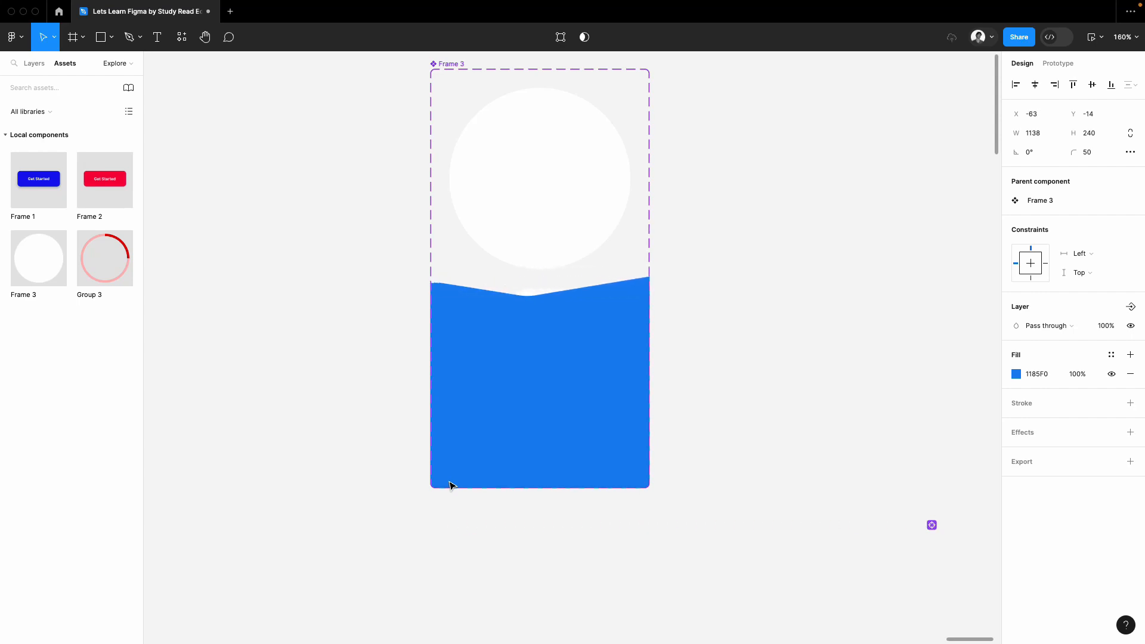
pyautogui.hotkey('shift', 'Right')
pyautogui.hotkey('shift', 'Right')
pyautogui.hotkey('shift', 'Right')
pyautogui.hotkey('shift', 'Right')
pyautogui.hotkey('shift', 'Right')
pyautogui.hotkey('shift', 'Left')
pyautogui.hotkey('shift', 'Left')
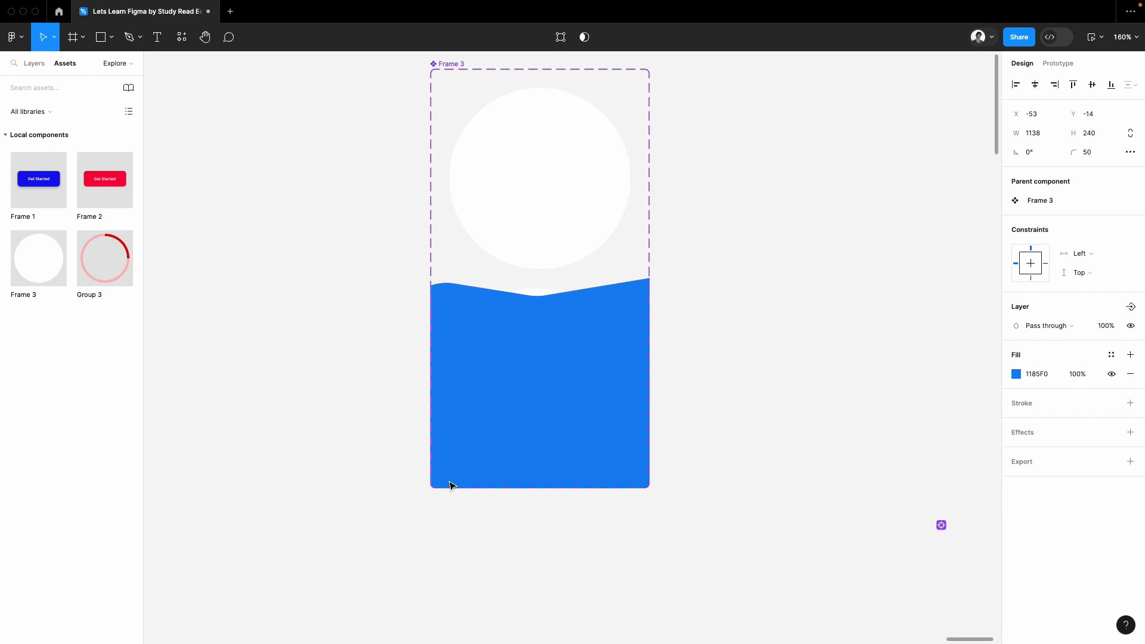
pyautogui.hotkey('shift', 'Up')
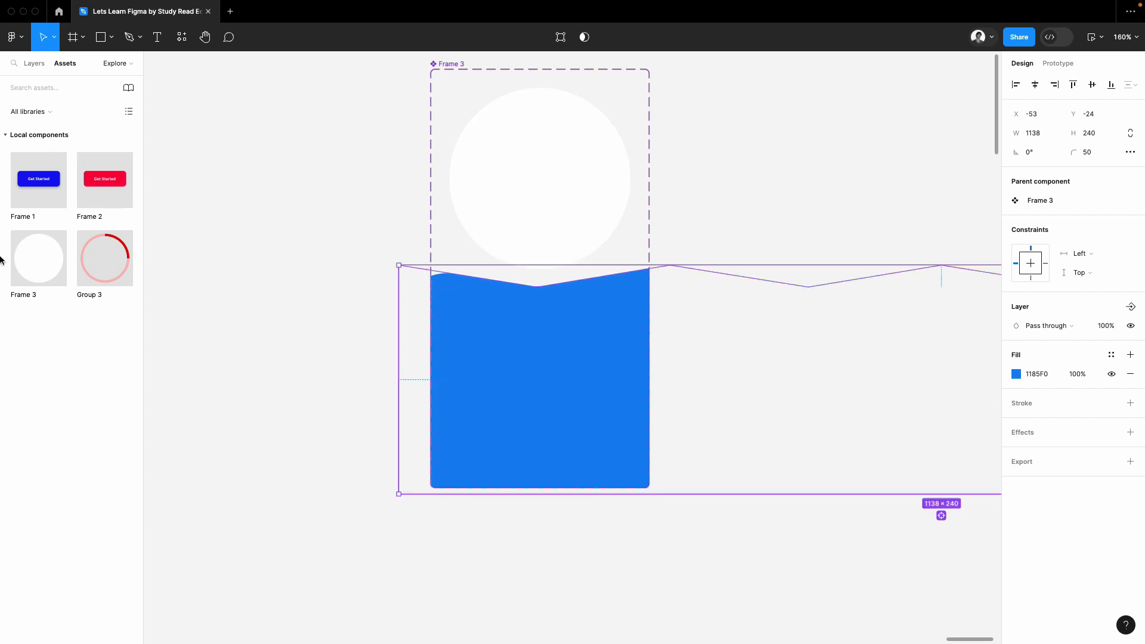
# Turn content clipping back on for the second variant of Frame 3
pyautogui.click(820, 173)
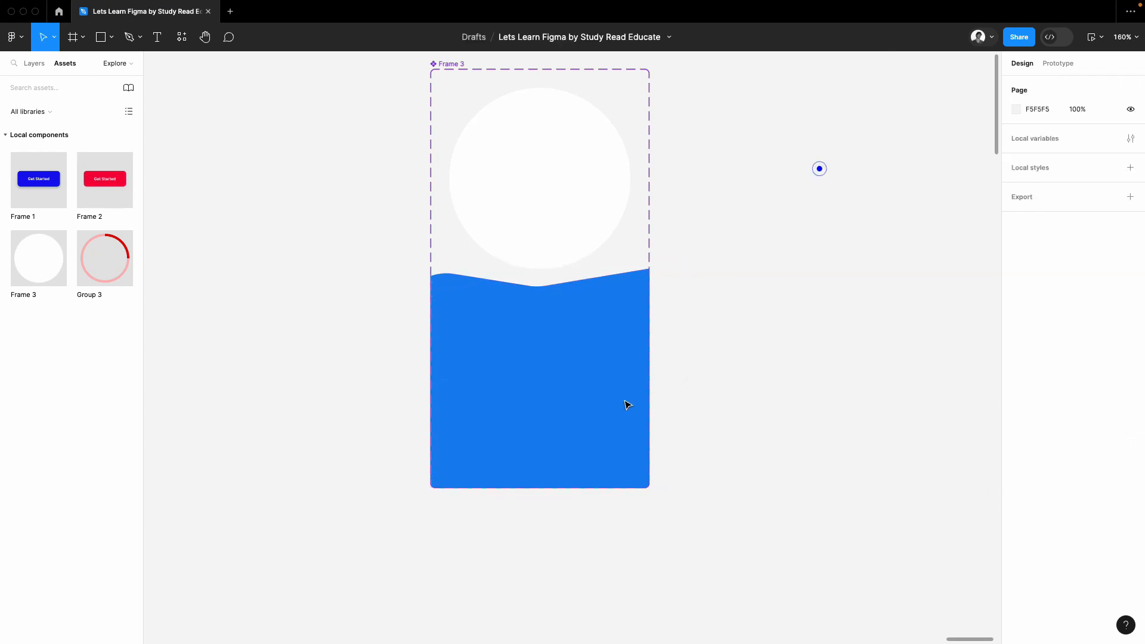
pyautogui.click(521, 376)
pyautogui.click(1017, 191)
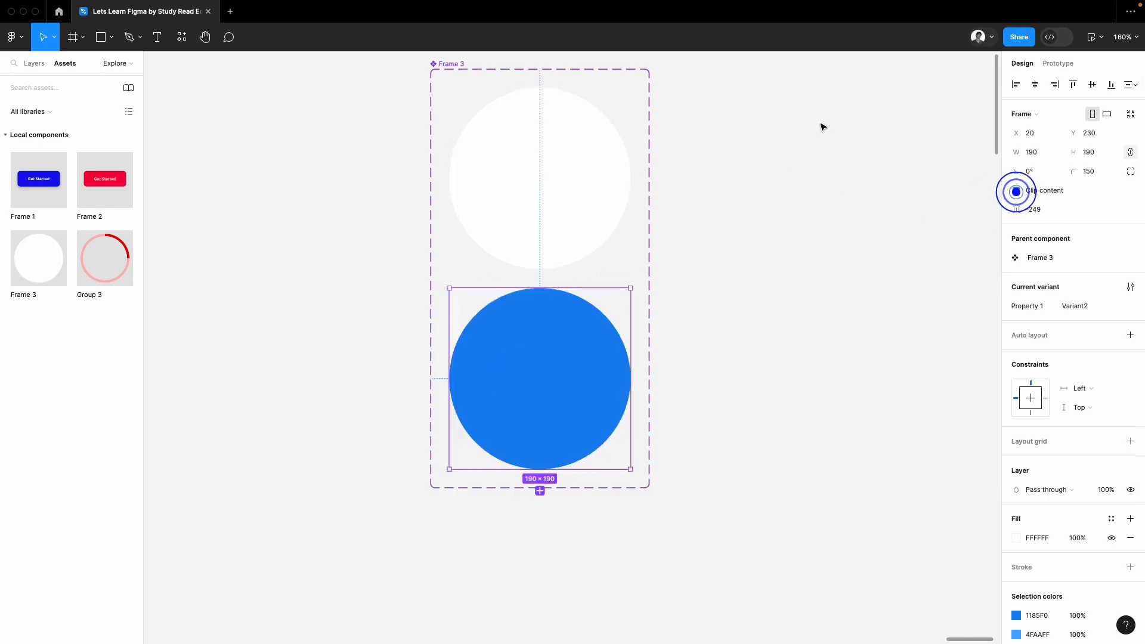
pyautogui.click(821, 120)
# Create a prototype connection from the Default variant of Frame 3 to Variant2
pyautogui.scroll(-3, 820, 244)
pyautogui.scroll(2, 658, 308)
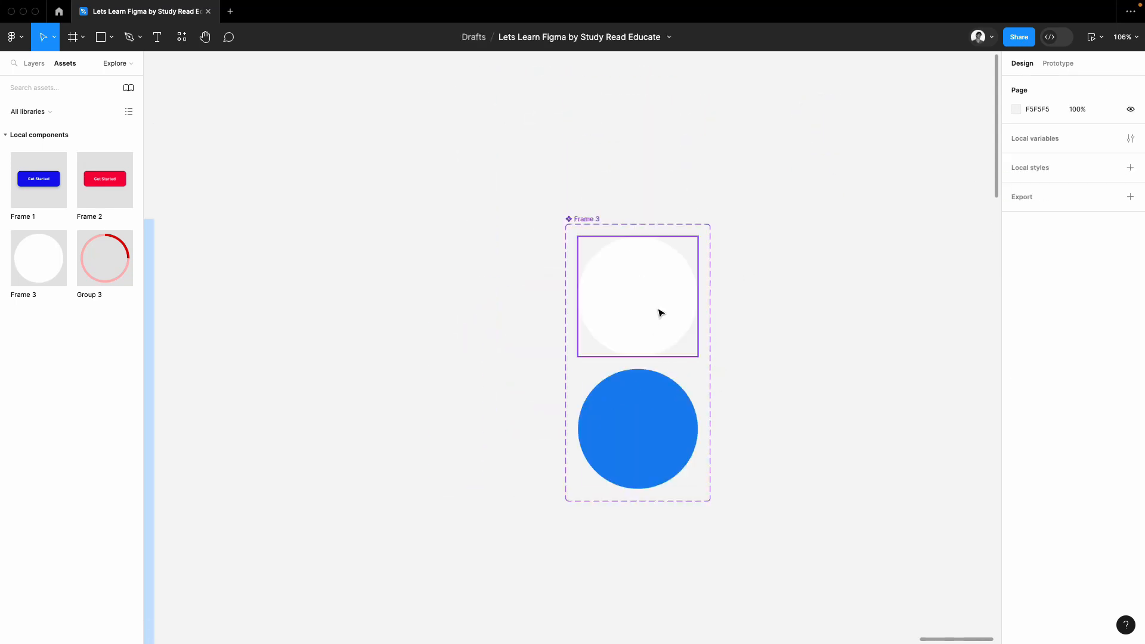
pyautogui.scroll(-4, 770, 224)
pyautogui.click(670, 251)
pyautogui.scroll(2, 788, 254)
pyautogui.scroll(3, 789, 253)
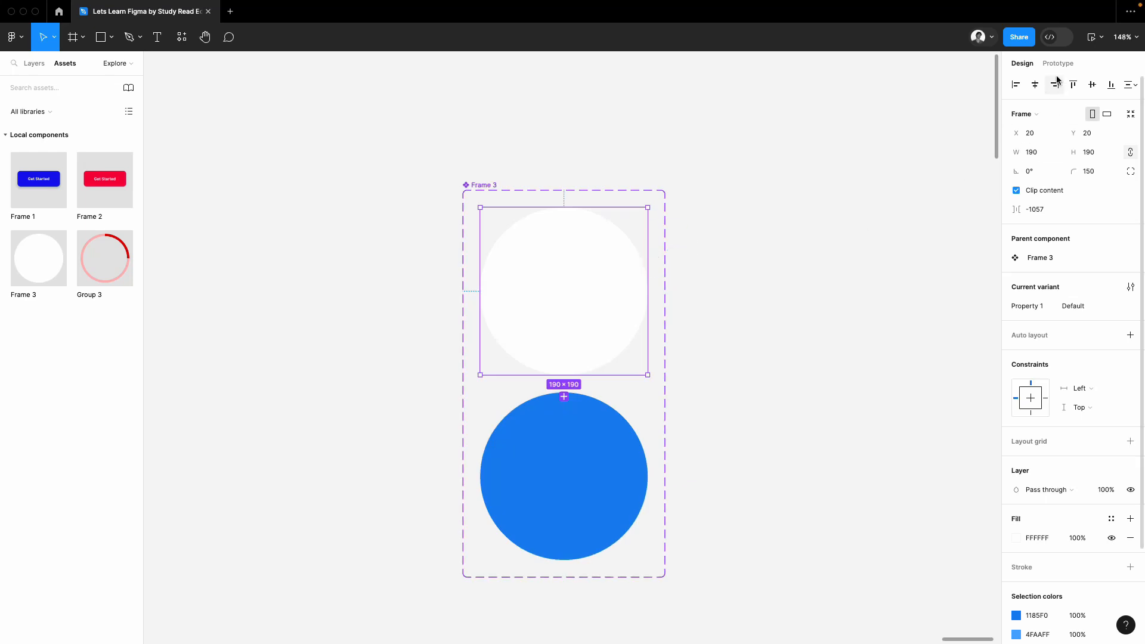
pyautogui.click(1058, 63)
pyautogui.moveTo(564, 375); pyautogui.dragTo(574, 428)
# Set the interaction's trigger to After delay with a delay of 1 ms
pyautogui.scroll(4, 575, 427)
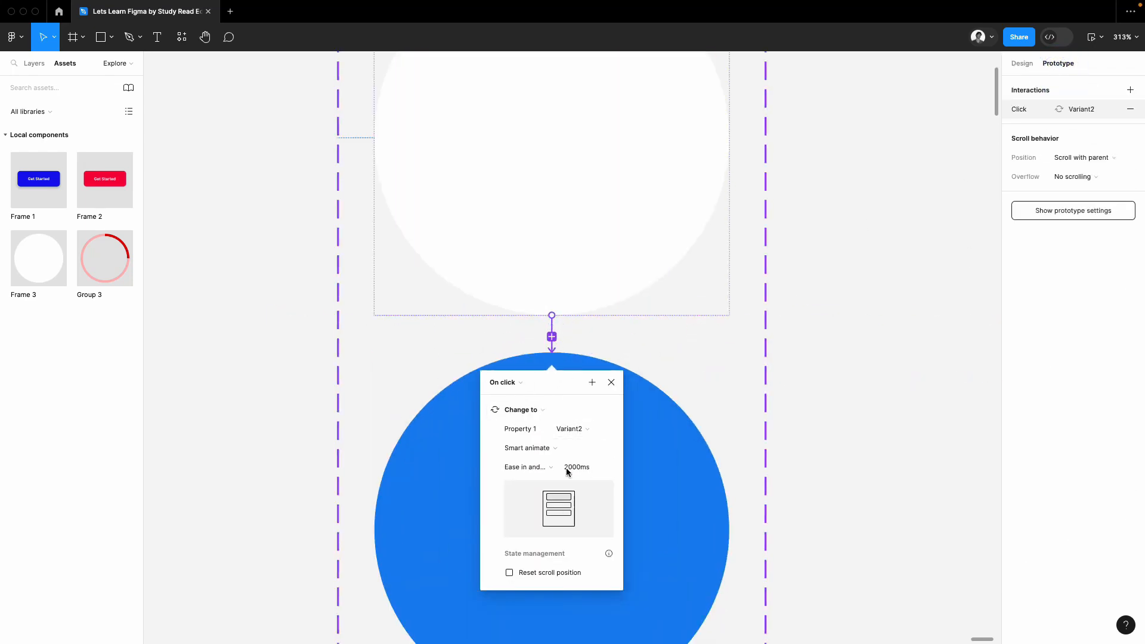
pyautogui.click(504, 383)
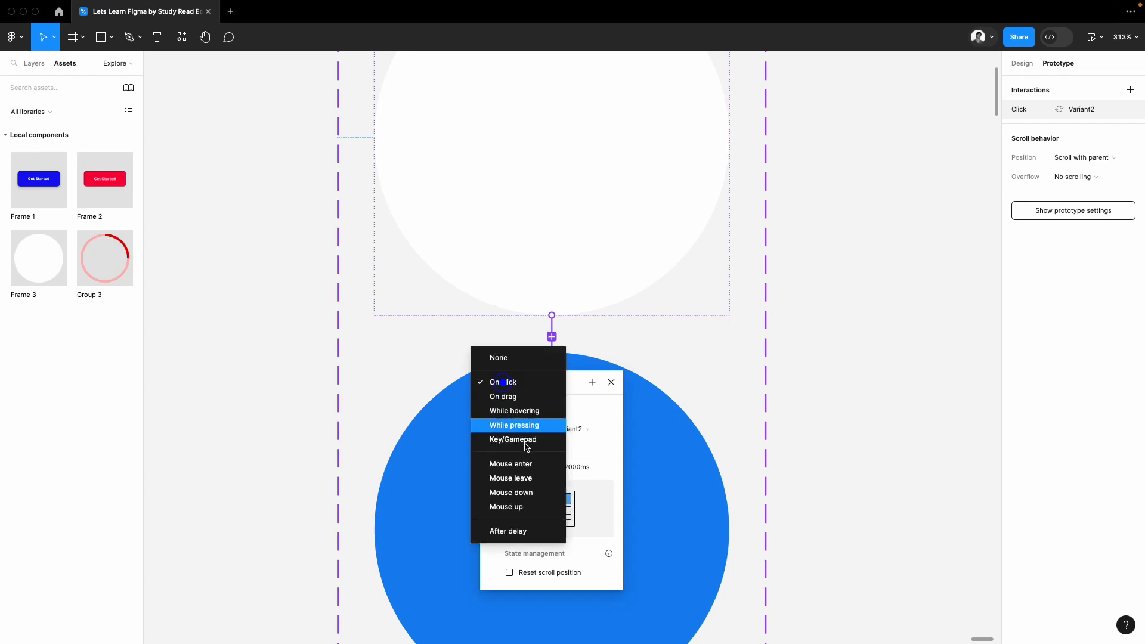
pyautogui.click(538, 533)
pyautogui.click(518, 401)
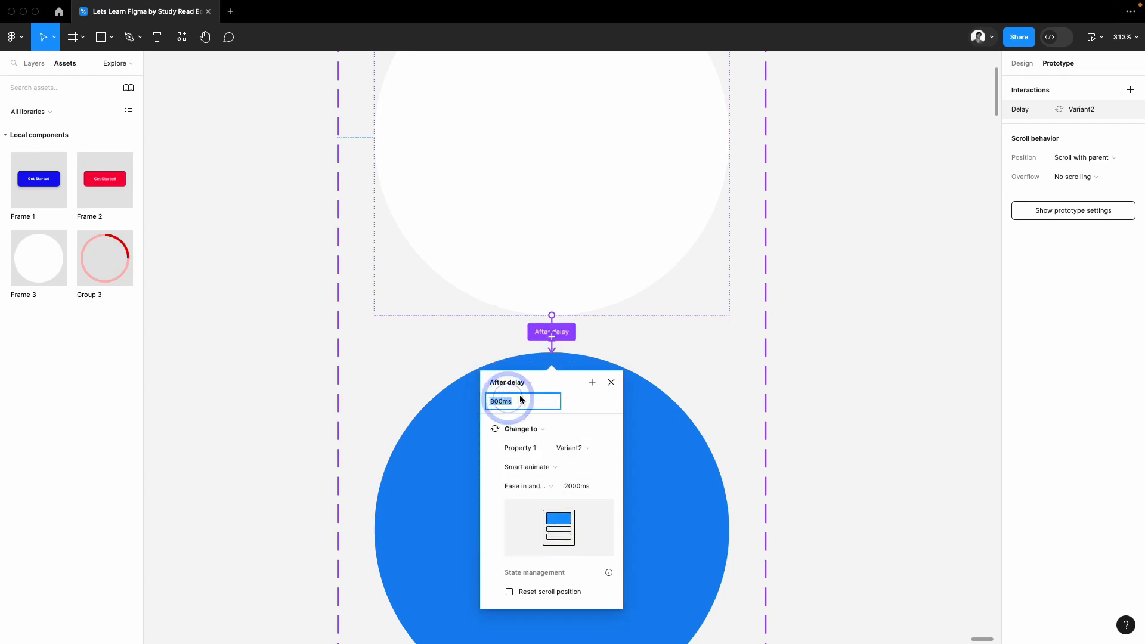
pyautogui.write('1')
pyautogui.press('Return')
pyautogui.click(582, 404)
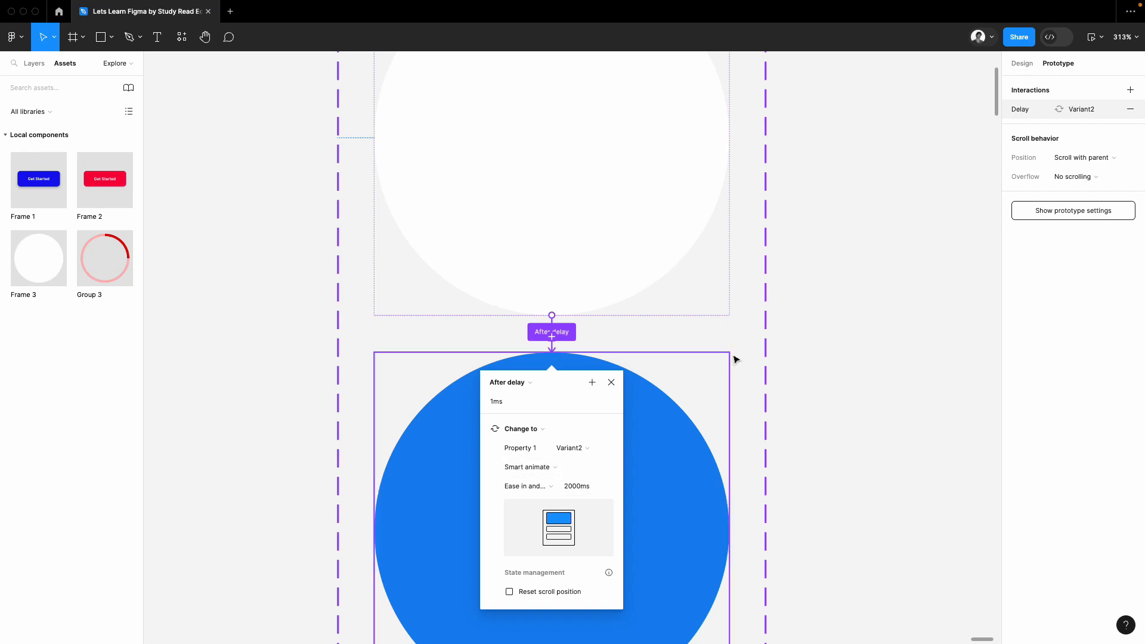
pyautogui.click(872, 322)
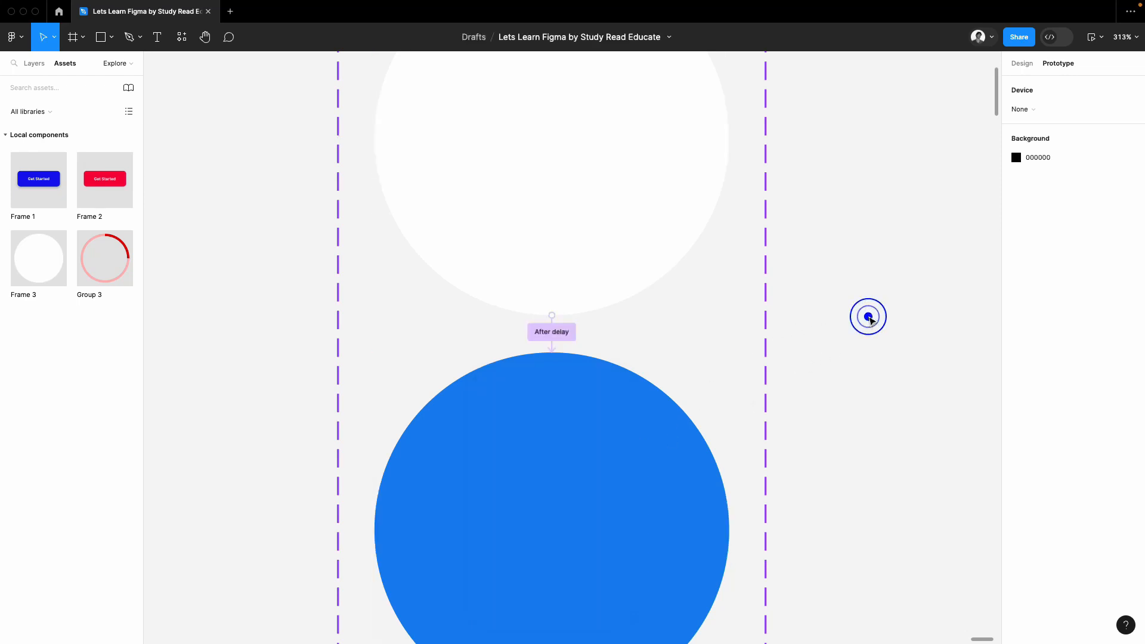
# Place an instance of the Frame 3 component near the middle of the Example frame
pyautogui.scroll(-5, 872, 322)
pyautogui.click(74, 69)
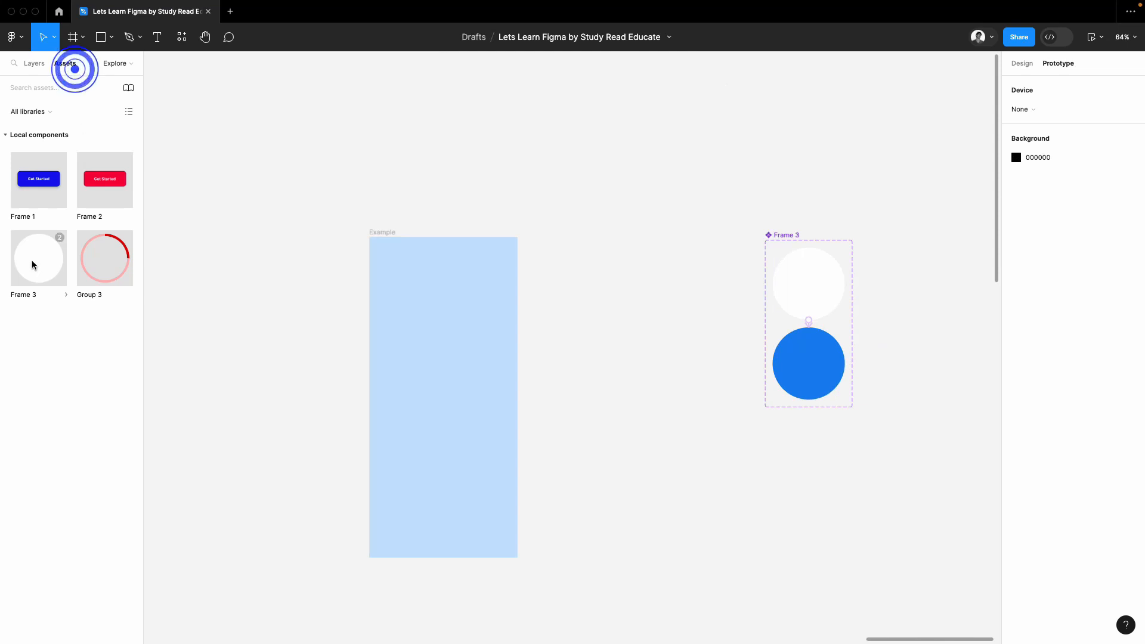
pyautogui.moveTo(33, 263); pyautogui.dragTo(445, 399)
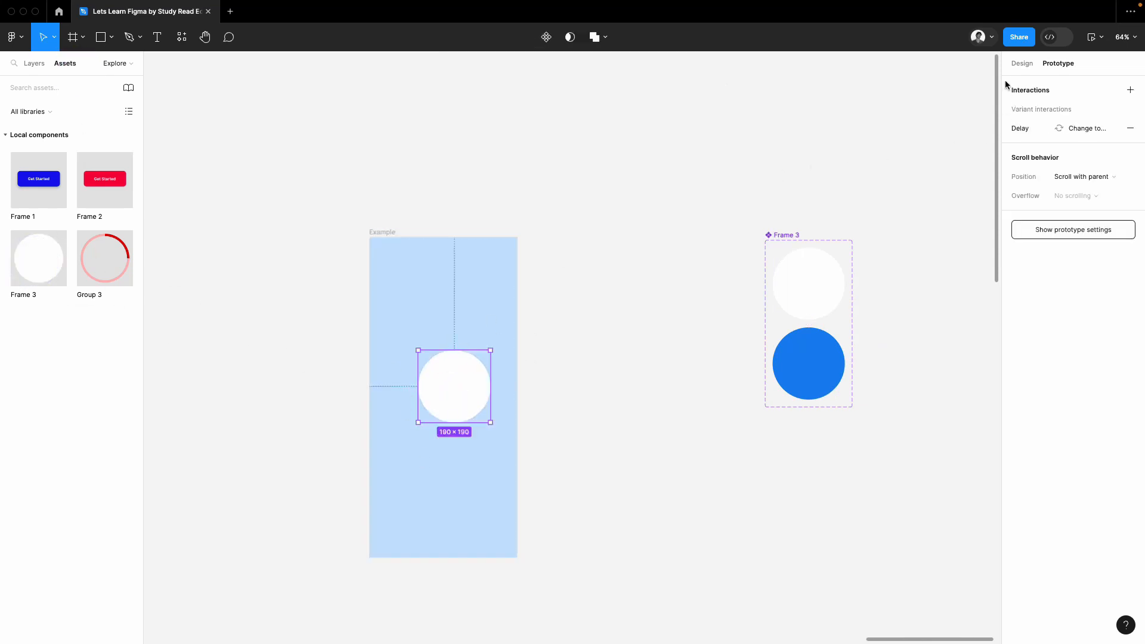
# Centre the Frame 3 instance horizontally and vertically within the Example frame
pyautogui.click(1022, 63)
pyautogui.click(1035, 84)
pyautogui.click(1111, 85)
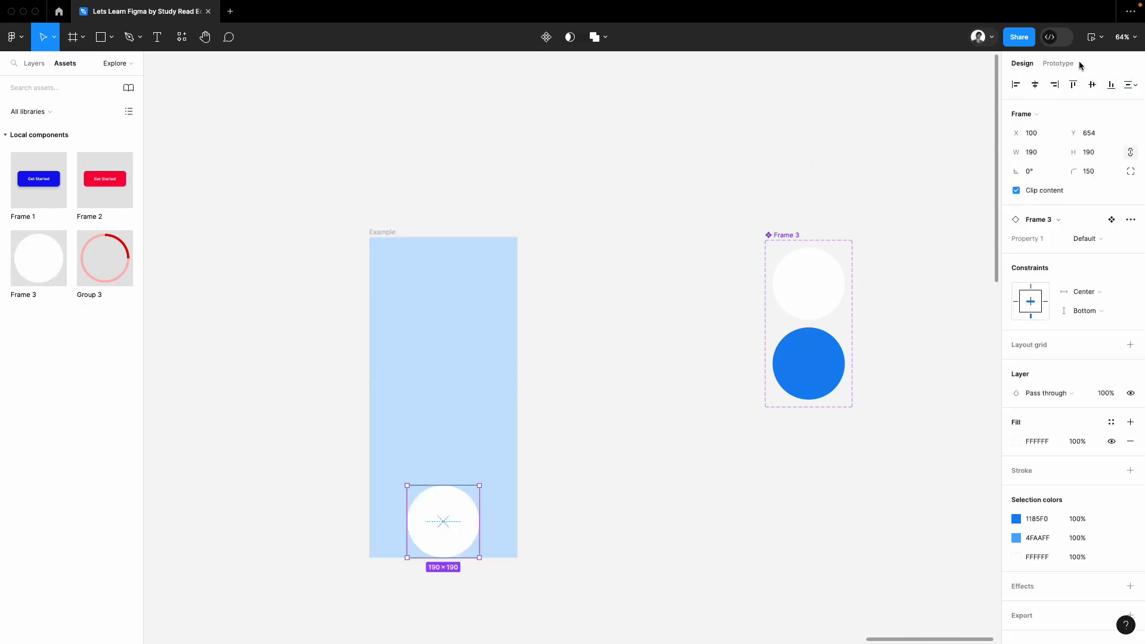
pyautogui.click(1092, 84)
# Preview the Example frame's prototype to check the liquid-fill animation, and close the preview
pyautogui.click(382, 232)
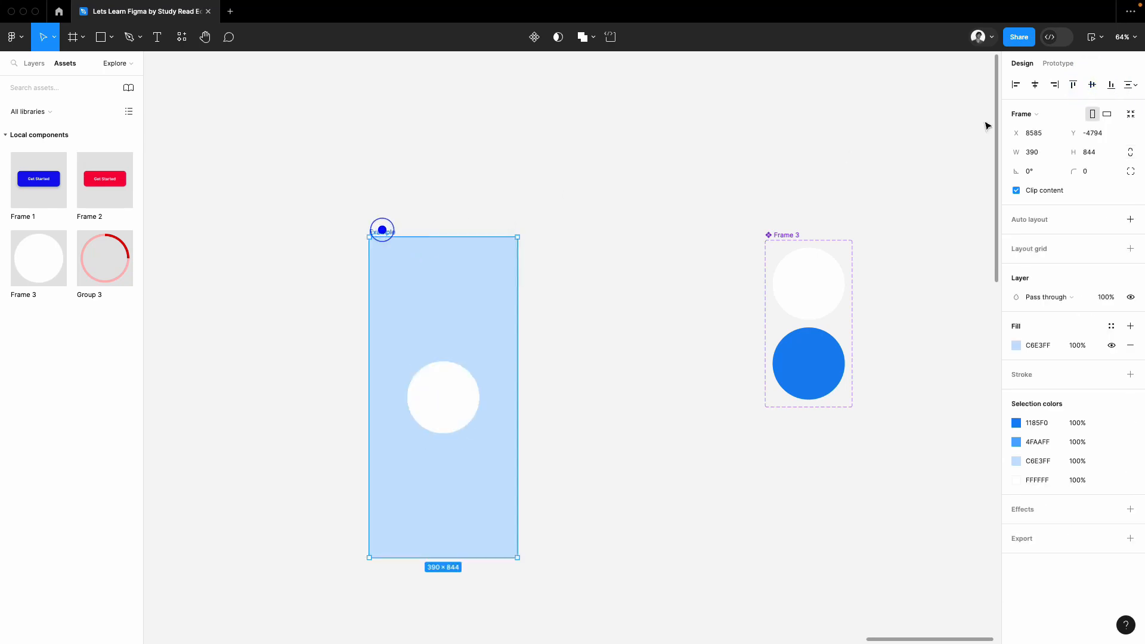
pyautogui.click(1102, 37)
pyautogui.click(1068, 66)
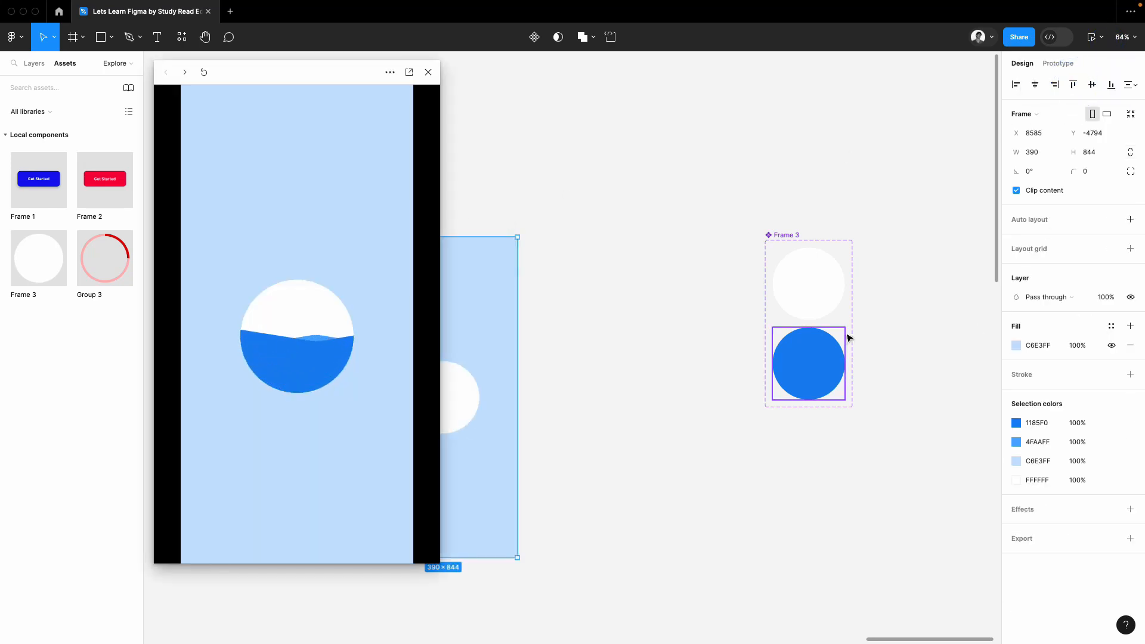
pyautogui.click(427, 72)
pyautogui.scroll(5, 836, 335)
pyautogui.doubleClick(799, 394)
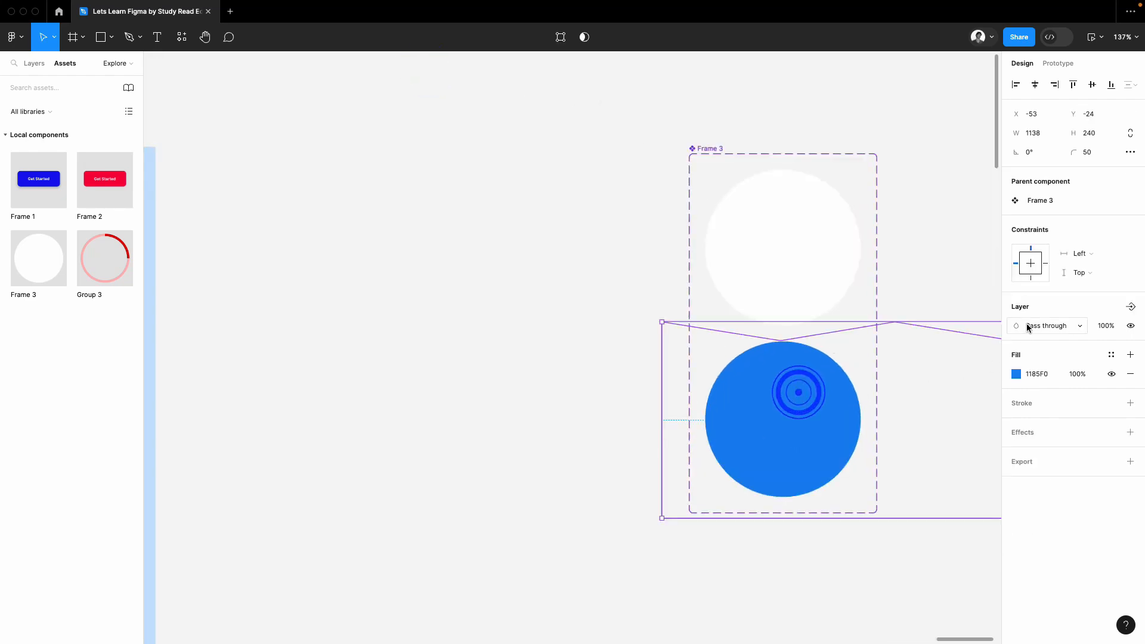
pyautogui.click(921, 239)
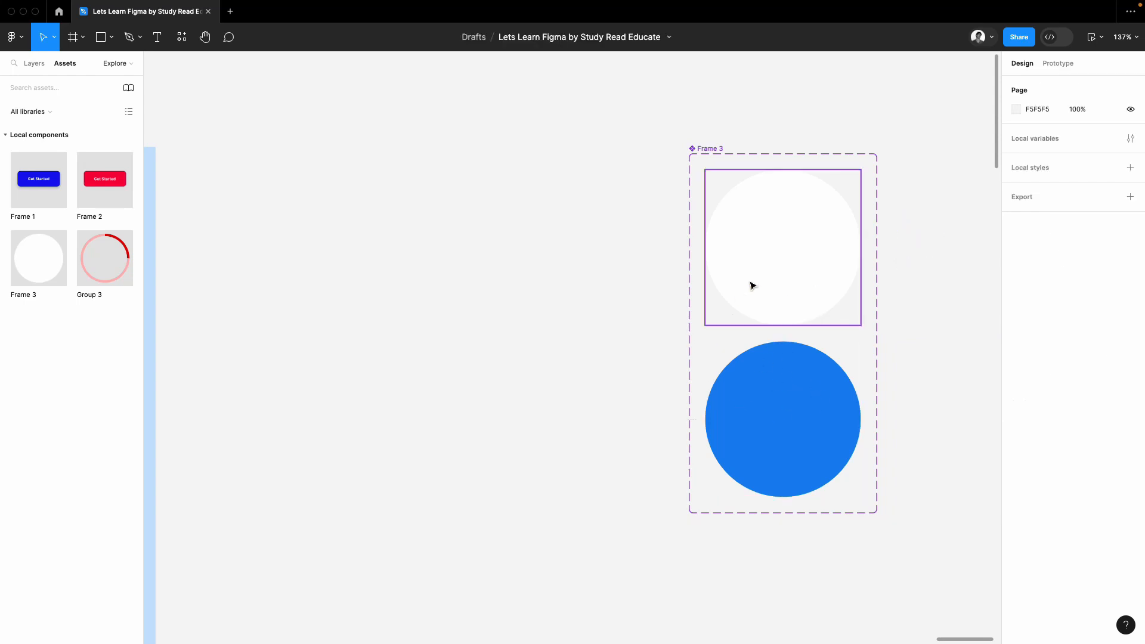
# Open the prototype preview of the Example frame again
pyautogui.scroll(-5, 752, 288)
pyautogui.scroll(1, 473, 371)
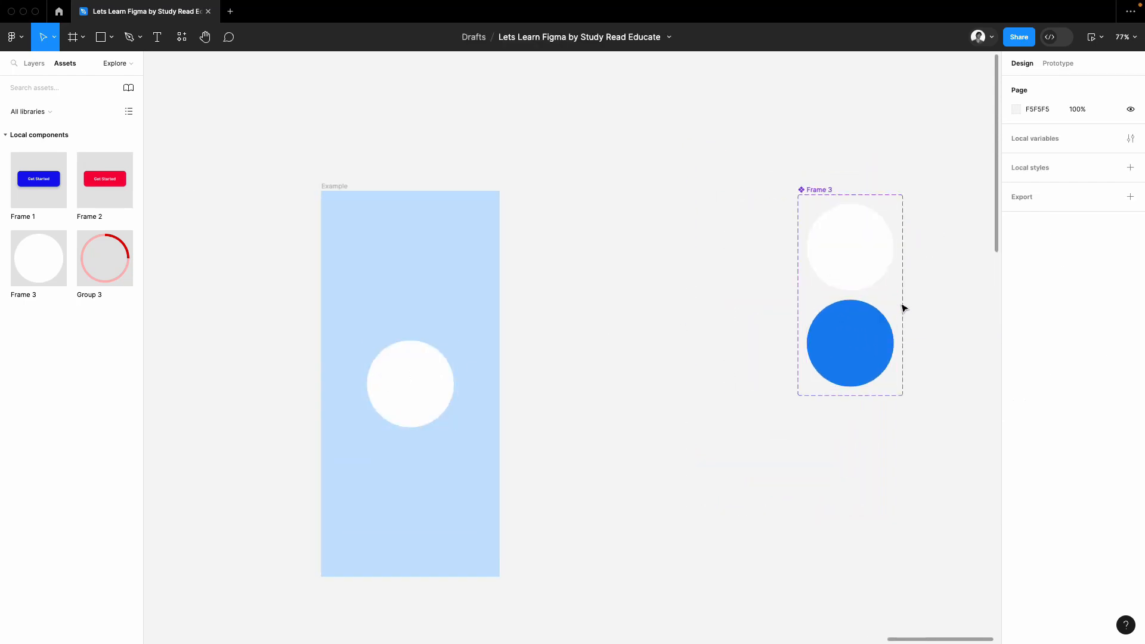
pyautogui.scroll(5, 903, 307)
pyautogui.scroll(-5, 836, 253)
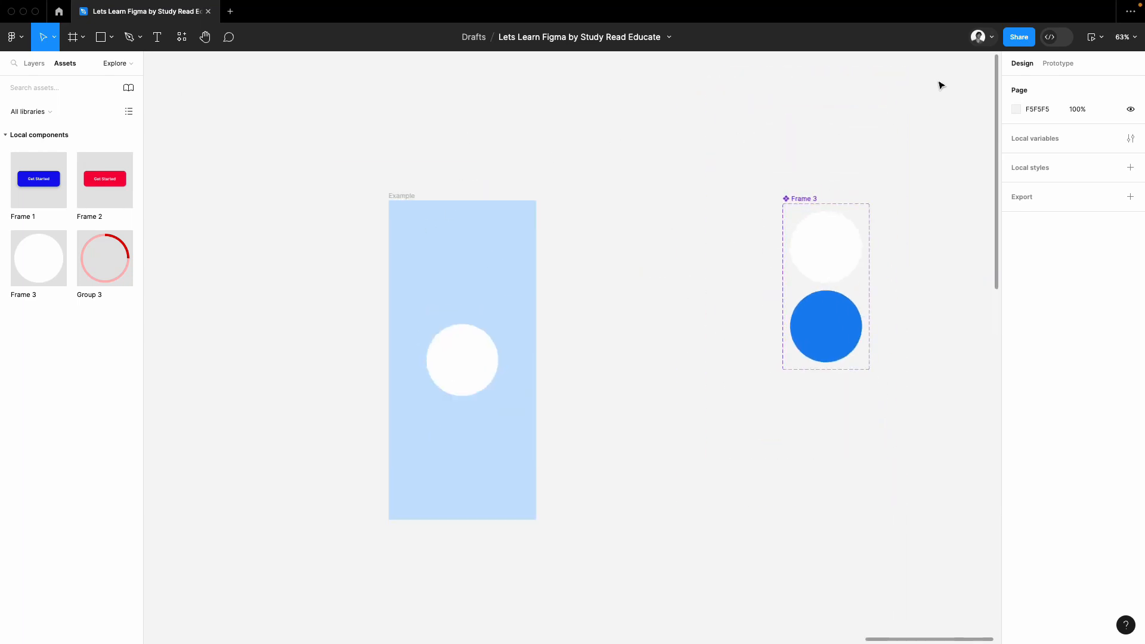
pyautogui.click(402, 196)
pyautogui.click(1096, 37)
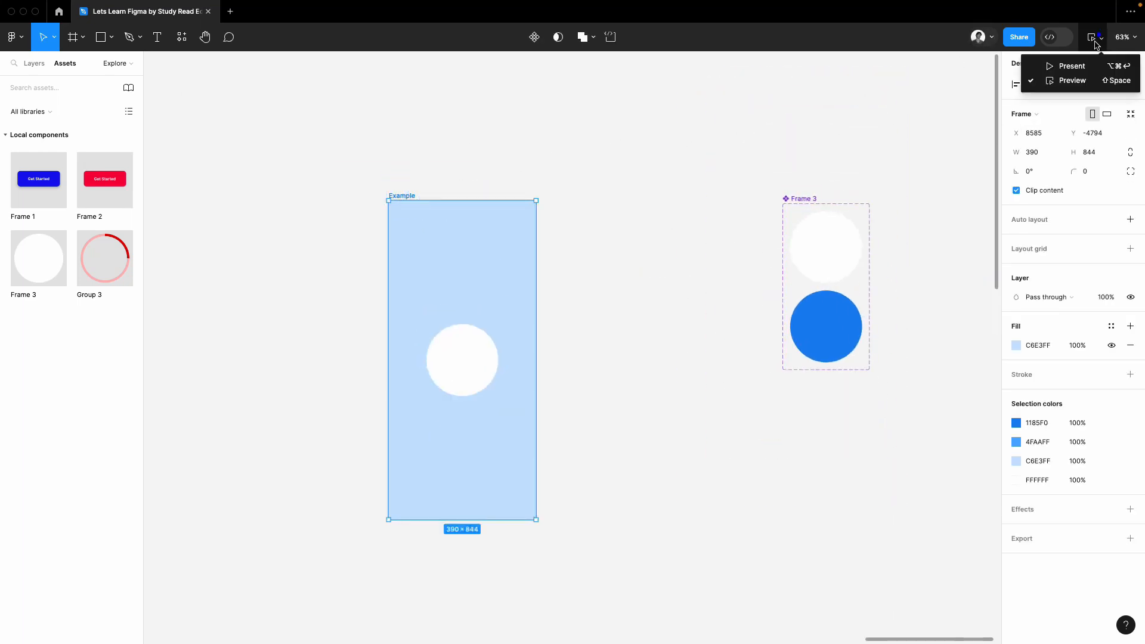
pyautogui.click(1056, 64)
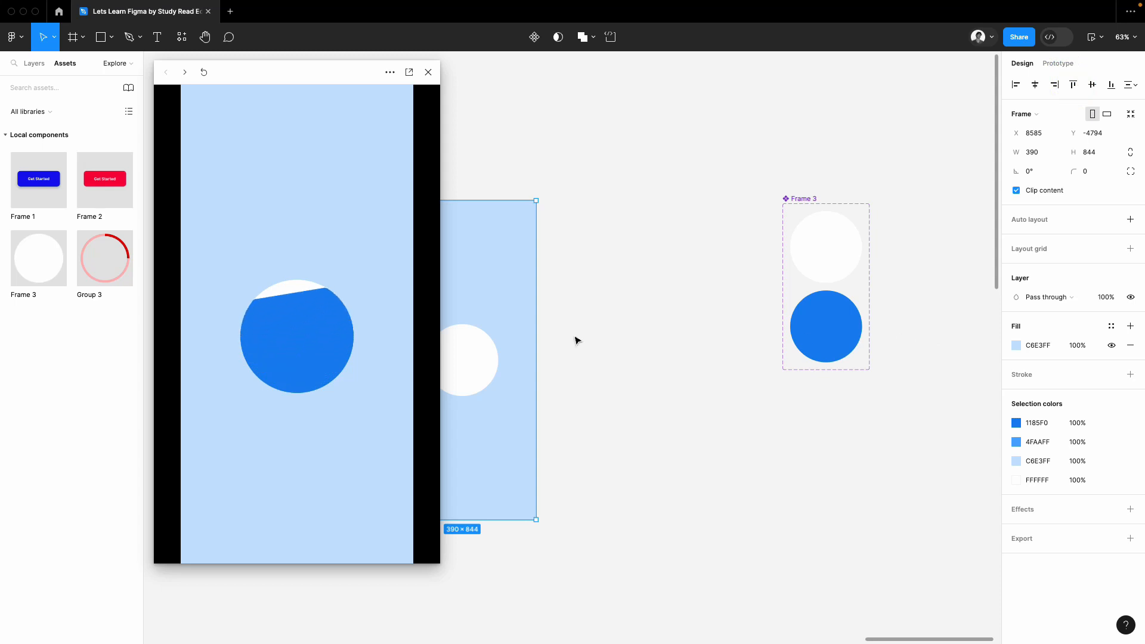
# Move the dark blue front wave in Variant2 down to about X -55, Y 15, exposing the back wave
pyautogui.scroll(5, 935, 254)
pyautogui.click(670, 399)
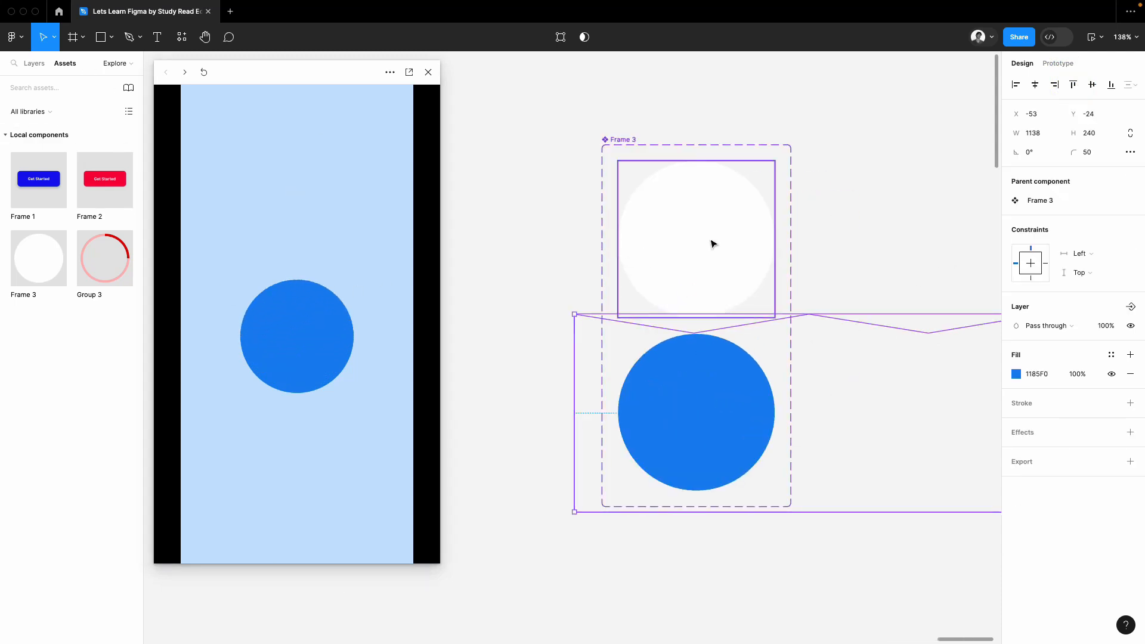
pyautogui.moveTo(708, 365); pyautogui.dragTo(709, 398)
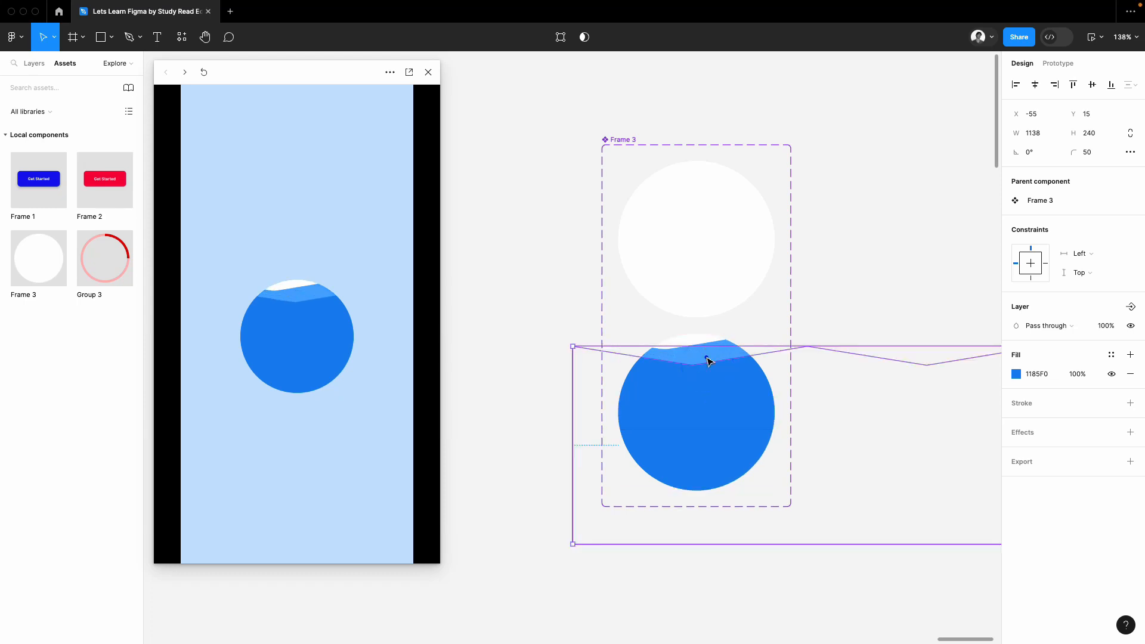
# Change Variant2's 4FAAFF back-wave colour to light blue C4E3FF
pyautogui.click(706, 356)
pyautogui.click(1015, 635)
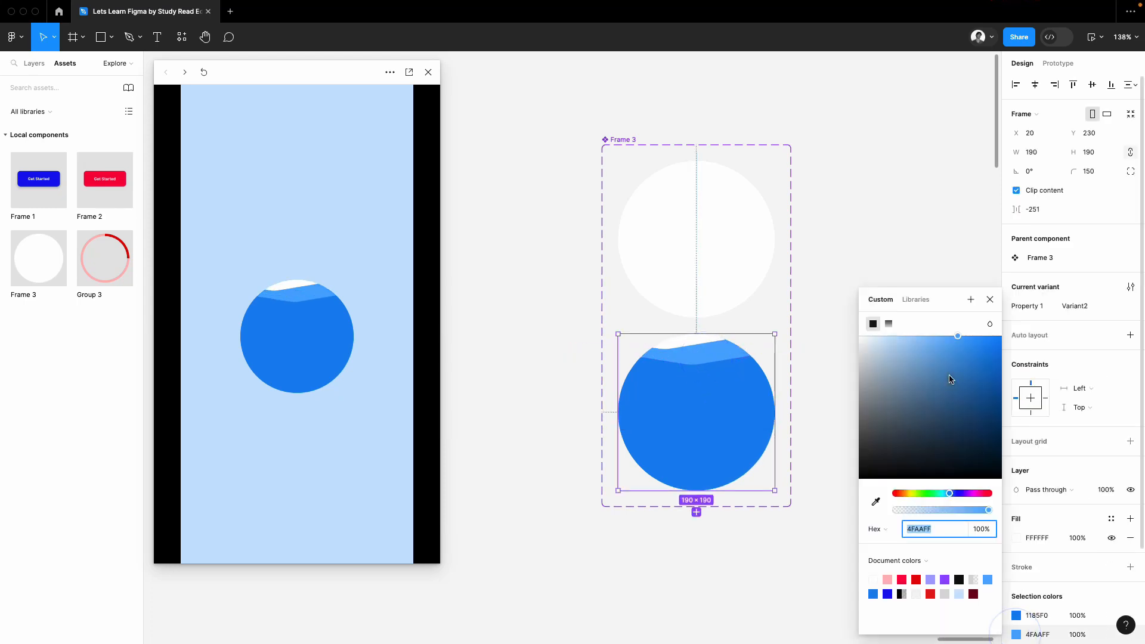
pyautogui.moveTo(942, 342); pyautogui.dragTo(893, 310)
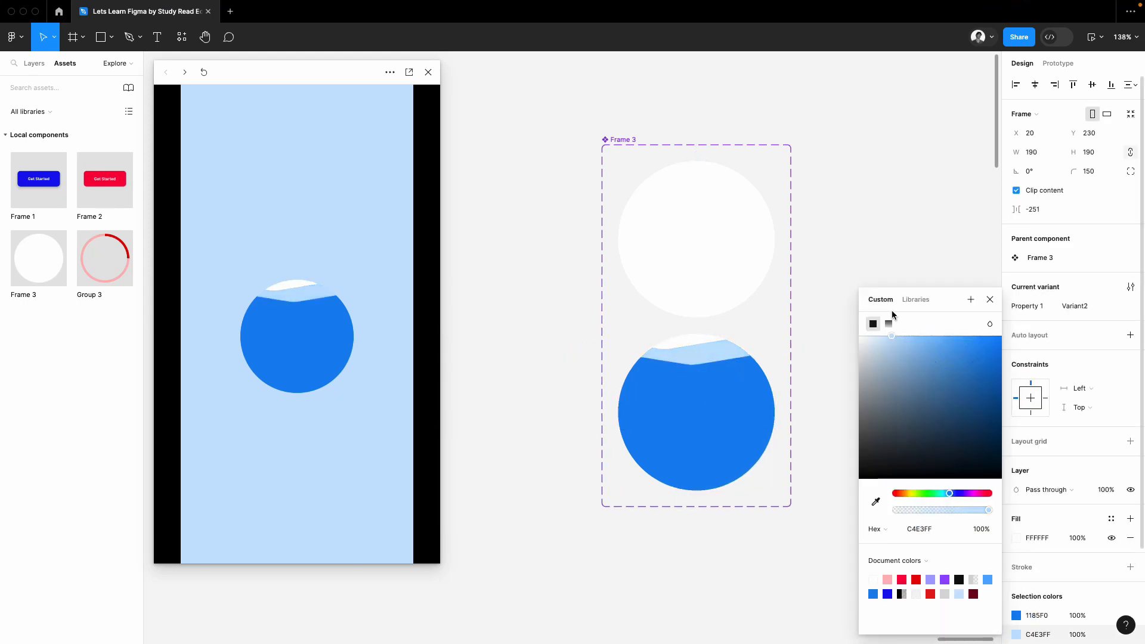
# Reduce the opacity of Variant2's 1185F0 front-wave colour to make the wave semi-transparent
pyautogui.click(730, 373)
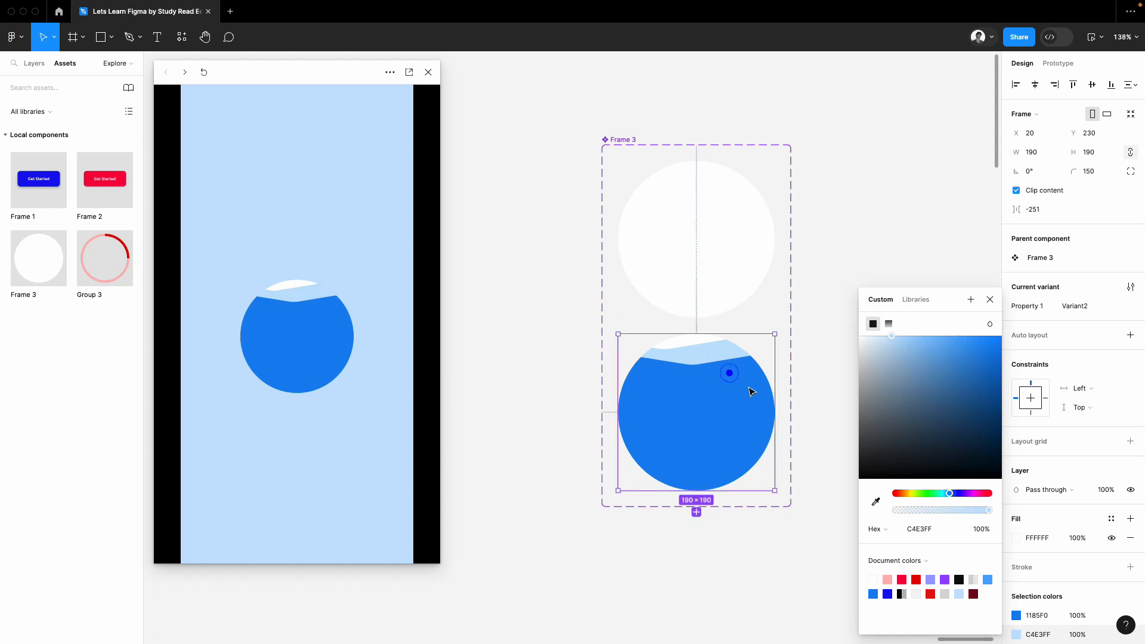
pyautogui.click(1017, 617)
pyautogui.click(949, 510)
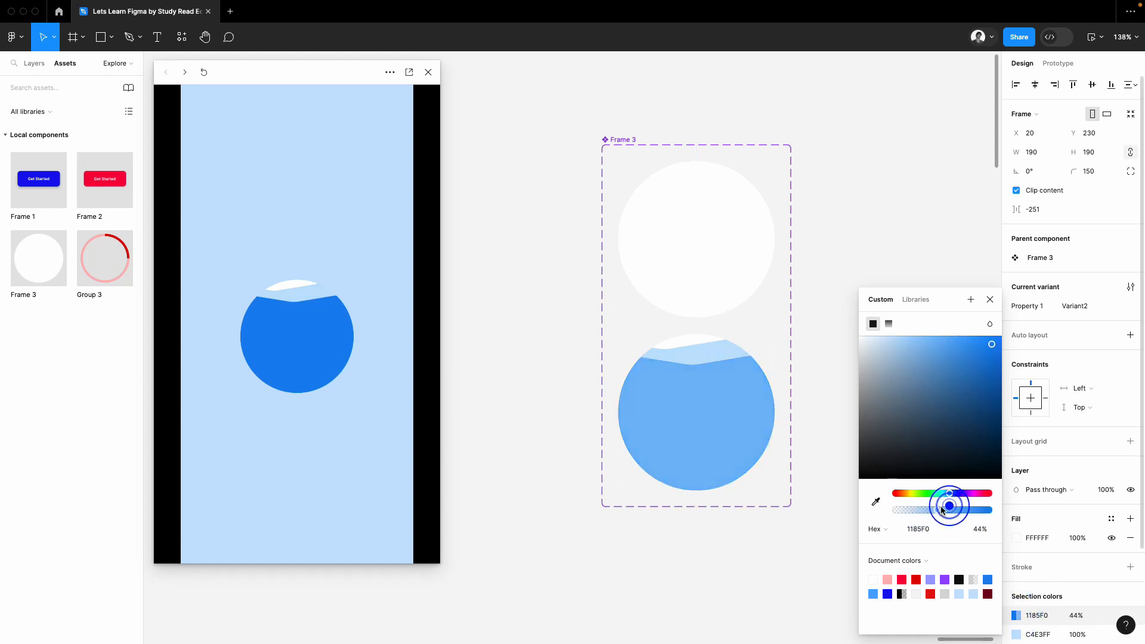
pyautogui.click(908, 165)
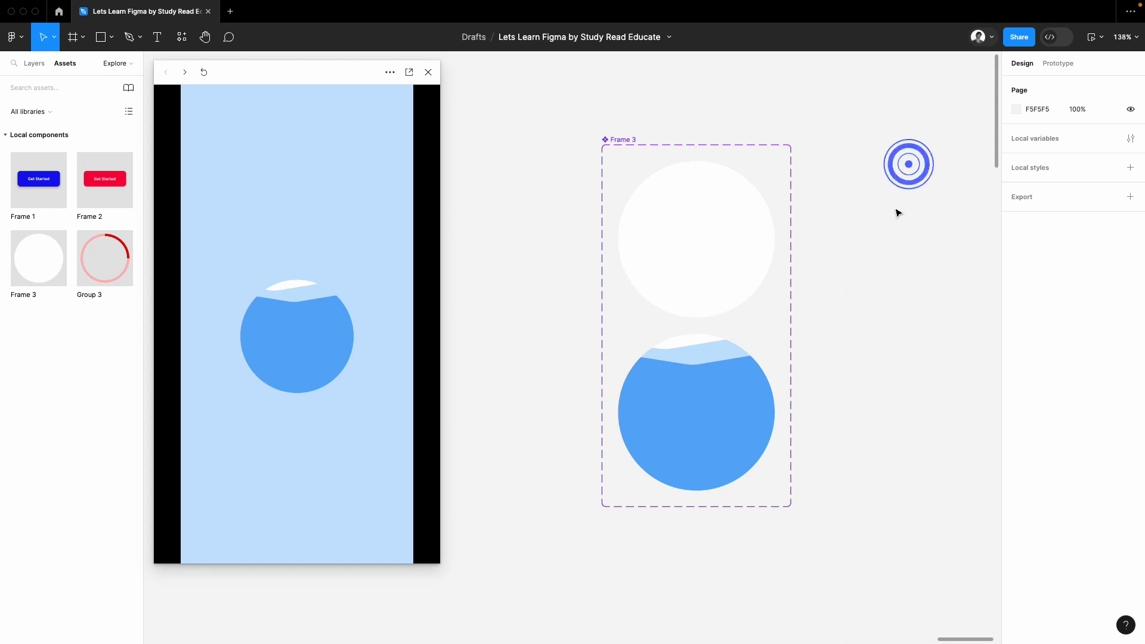
# Move the front wave in Variant2 up until it covers nearly the whole circle
pyautogui.doubleClick(748, 388)
pyautogui.moveTo(733, 411); pyautogui.dragTo(733, 388)
pyautogui.click(887, 187)
# Restart the prototype preview to check the animation with the recoloured waves
pyautogui.scroll(-5, 893, 188)
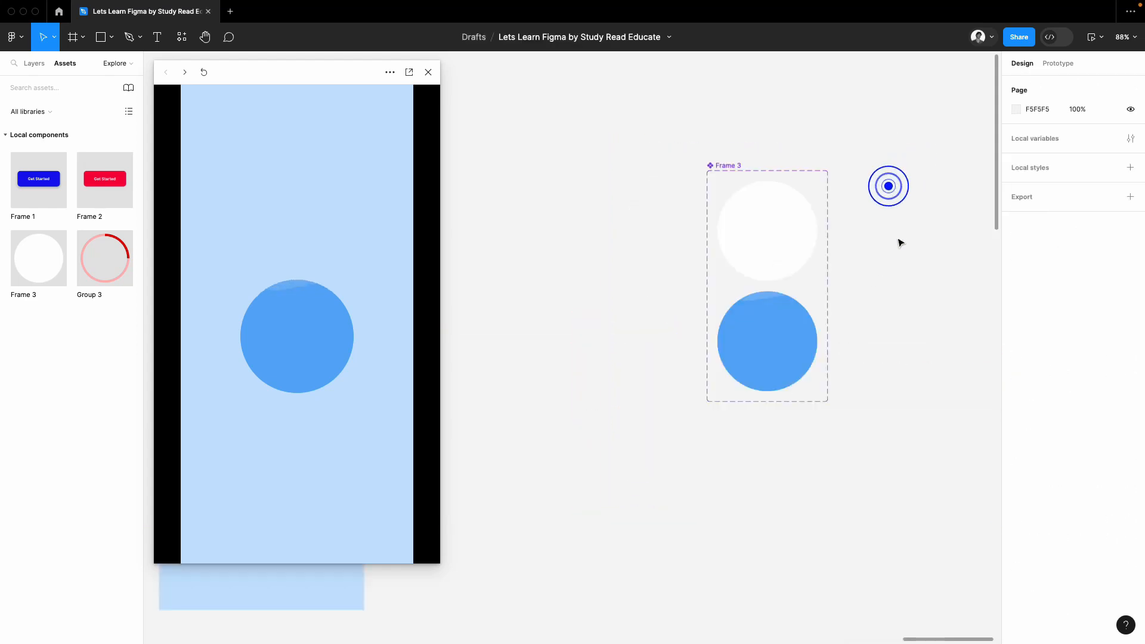
pyautogui.click(205, 73)
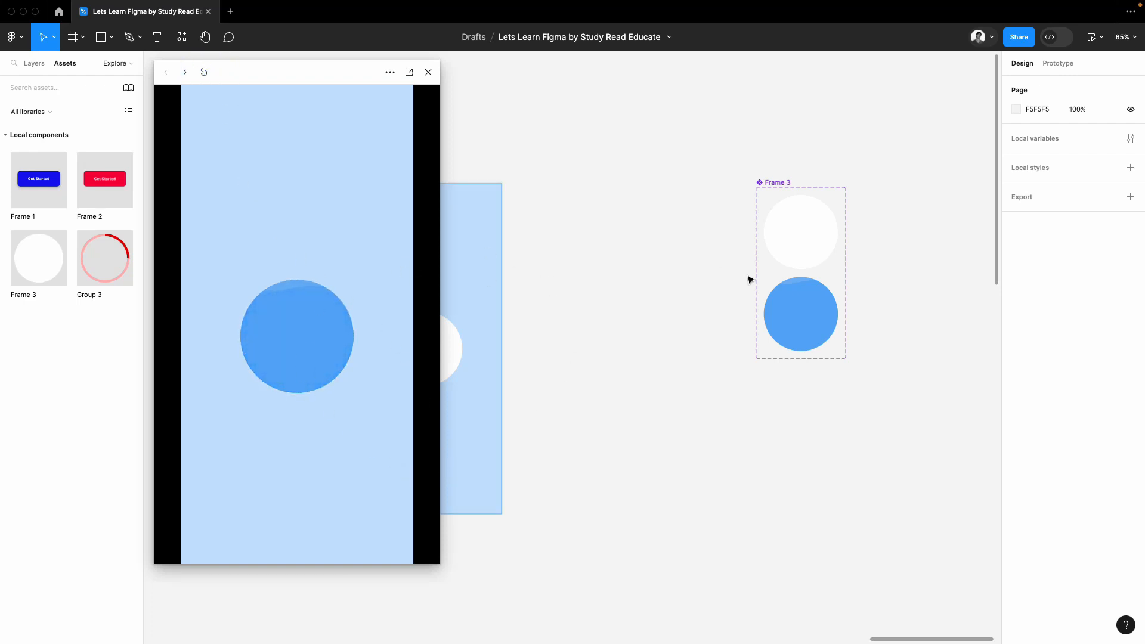
pyautogui.hscroll(-5, 486, 368)
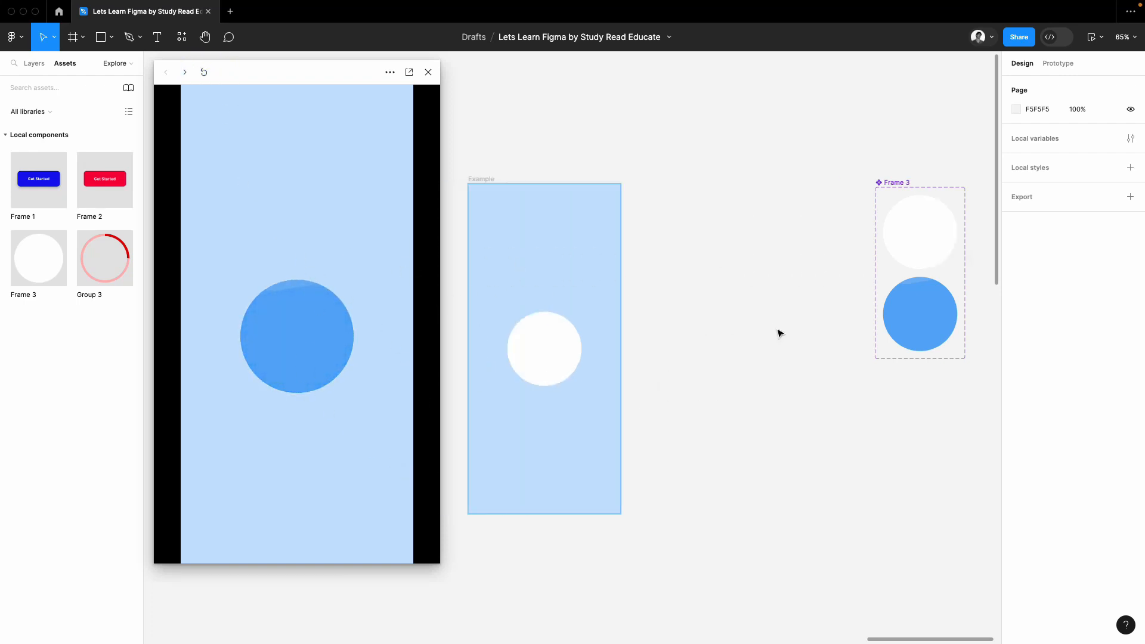